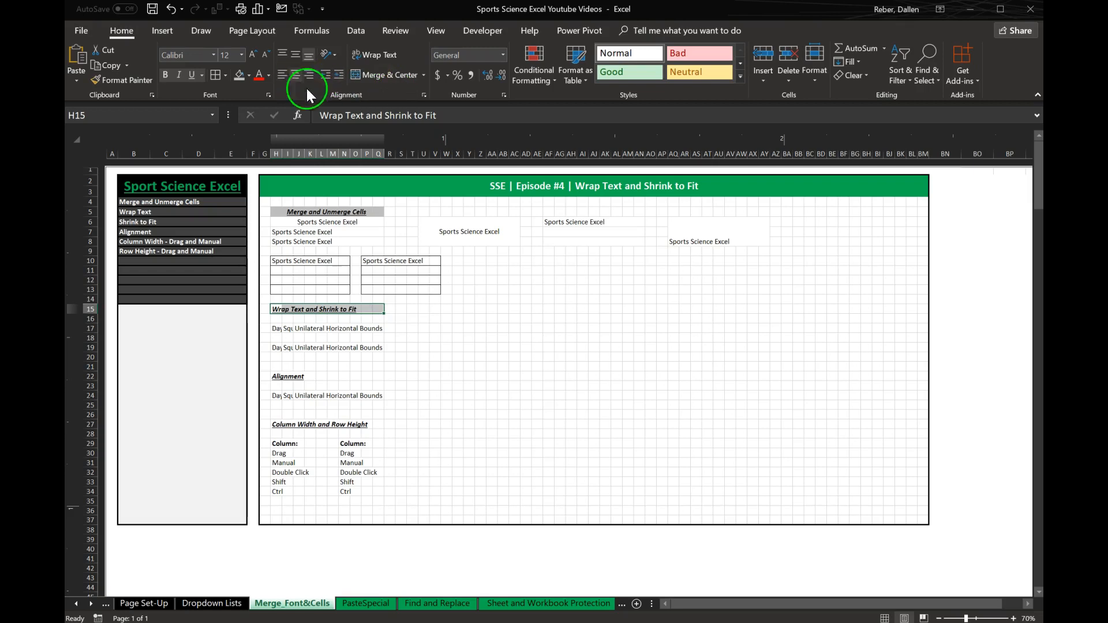
Step: Center the "Wrap Text and Shrink to Fit" heading in row 15 horizontally
{"action": "left_click", "coordinate": [295, 75]}
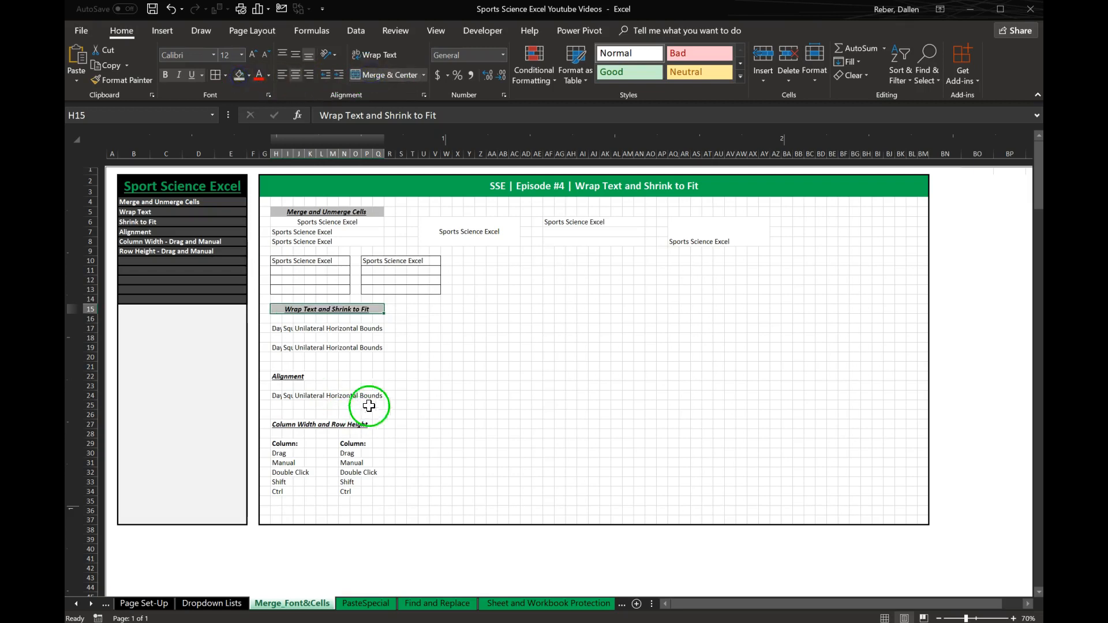
{"action": "left_click", "coordinate": [570, 346]}
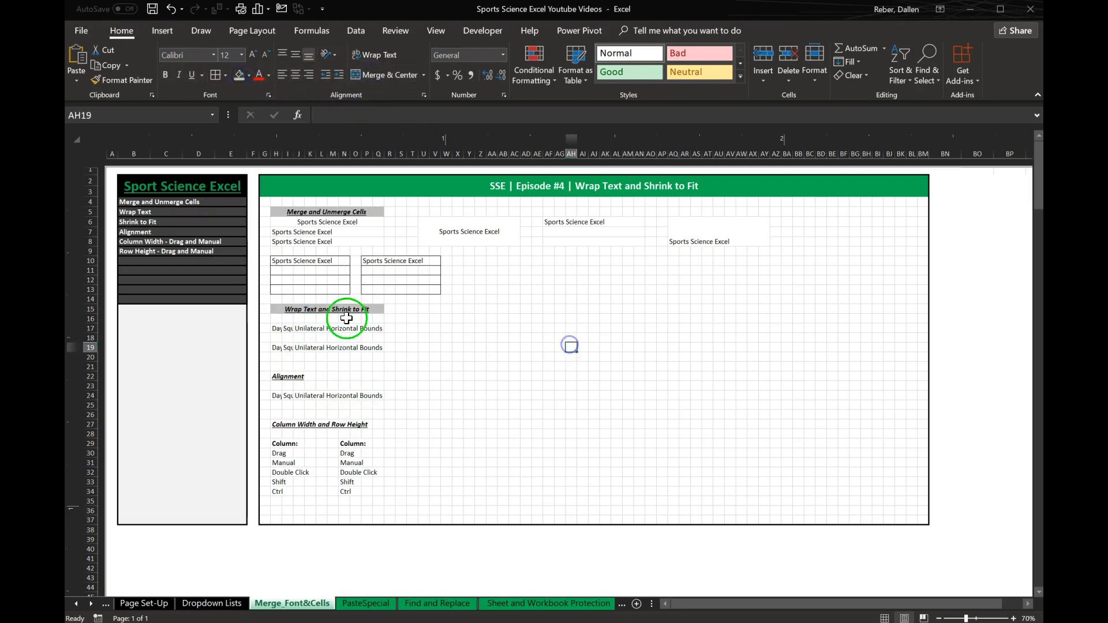
{"action": "left_click", "coordinate": [290, 311]}
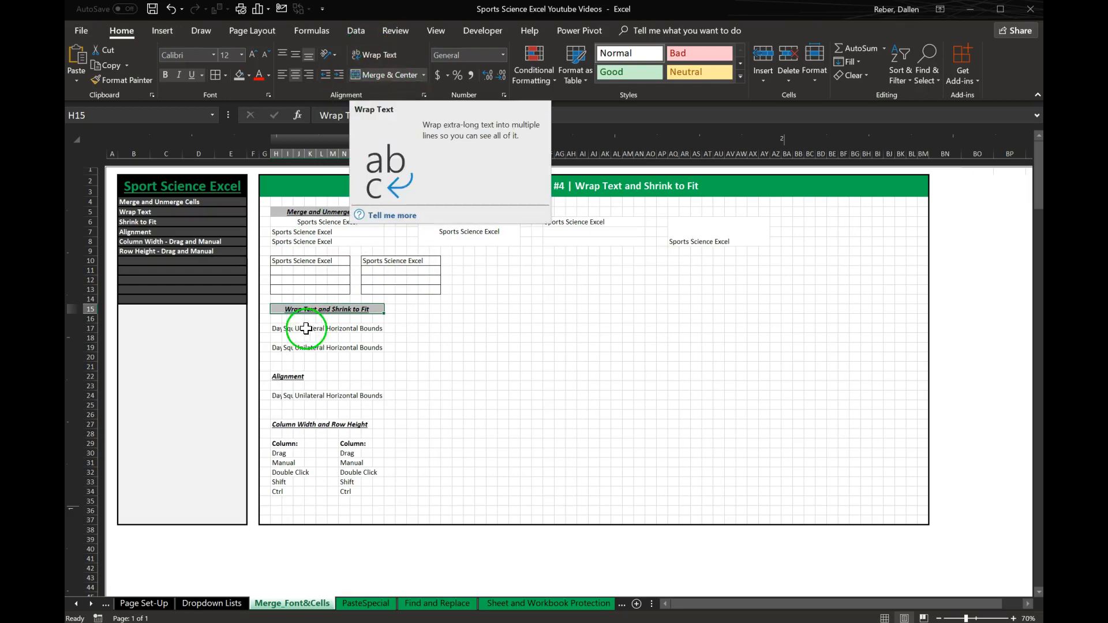
Step: Widen column J slightly and turn on text wrapping for "Unilateral Horizontal Bounds" in cell J17
{"action": "left_click", "coordinate": [277, 328]}
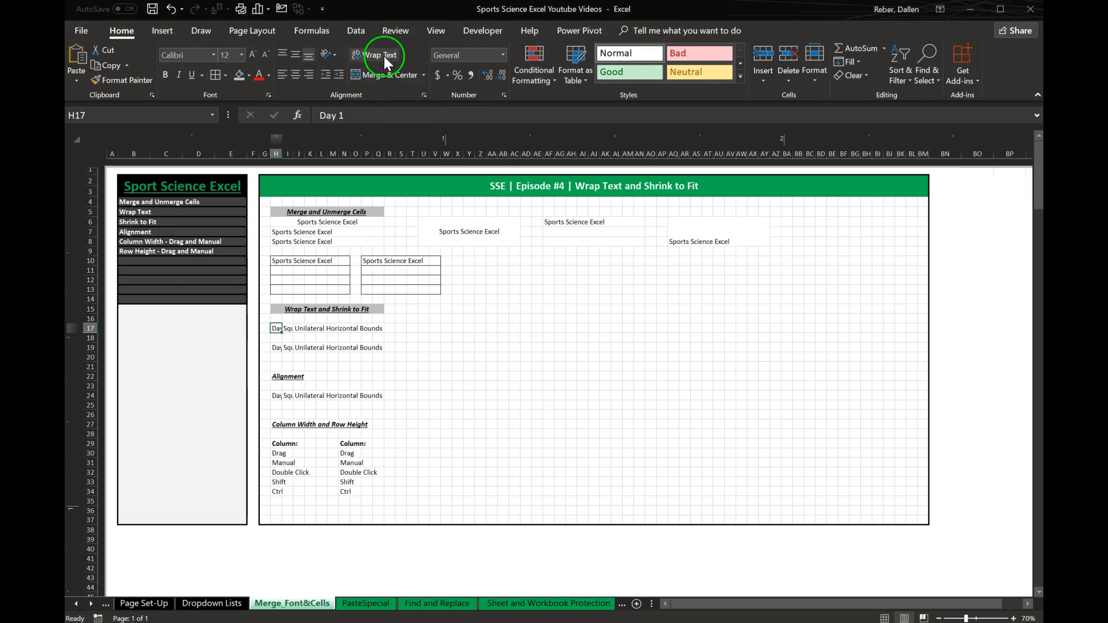
{"action": "left_click", "coordinate": [376, 329]}
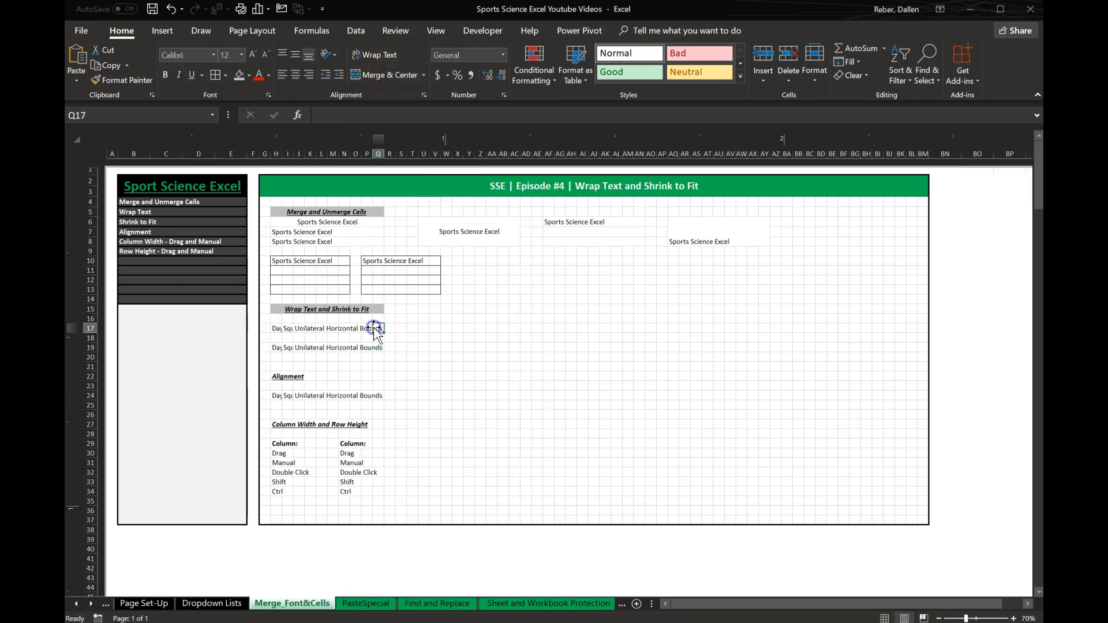
{"action": "left_click", "coordinate": [276, 328]}
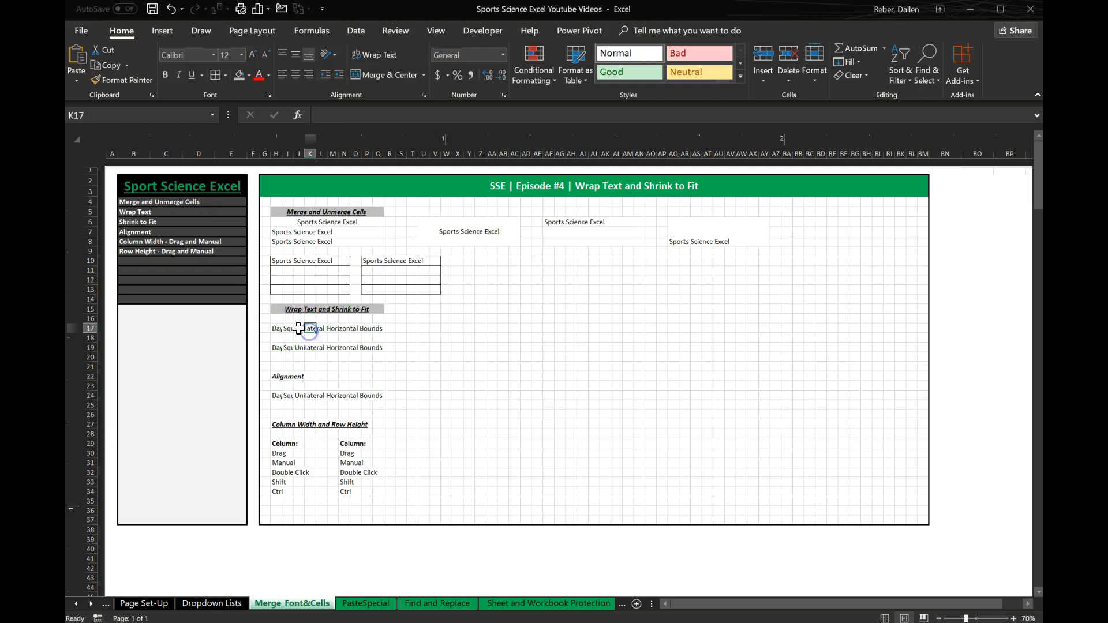
{"action": "left_click", "coordinate": [296, 328]}
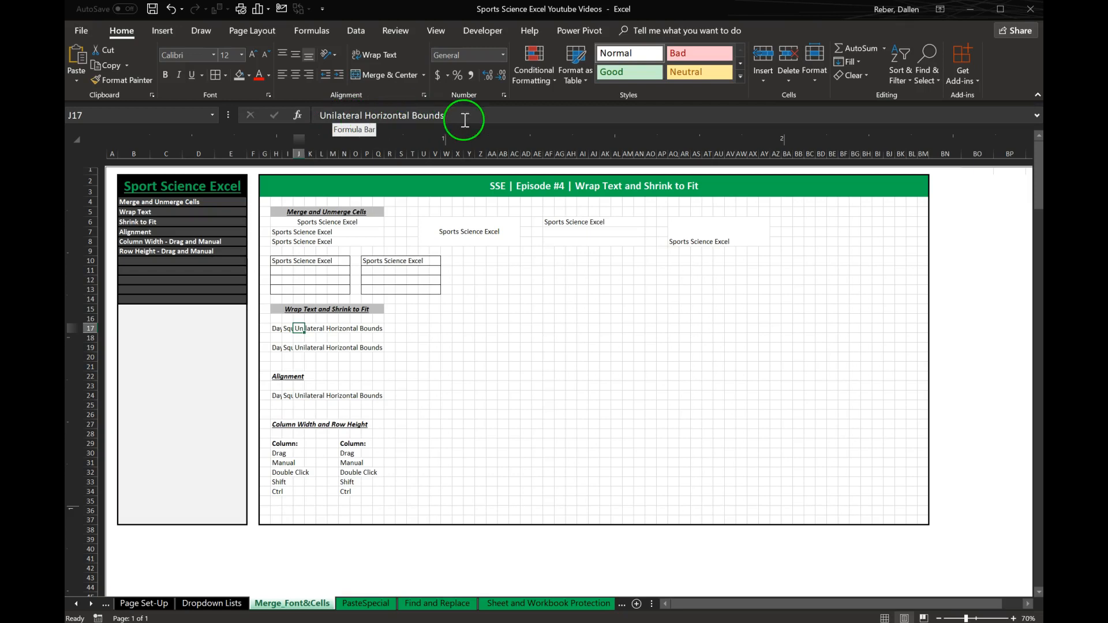
{"action": "left_click_drag", "start_coordinate": [301, 154], "coordinate": [311, 157]}
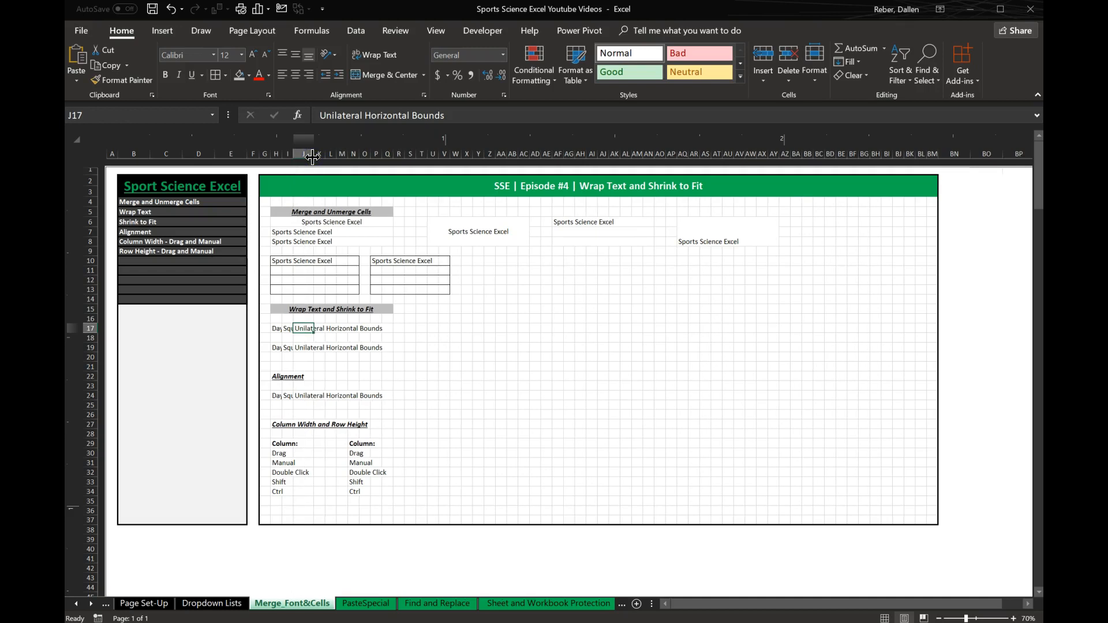
{"action": "left_click", "coordinate": [378, 53]}
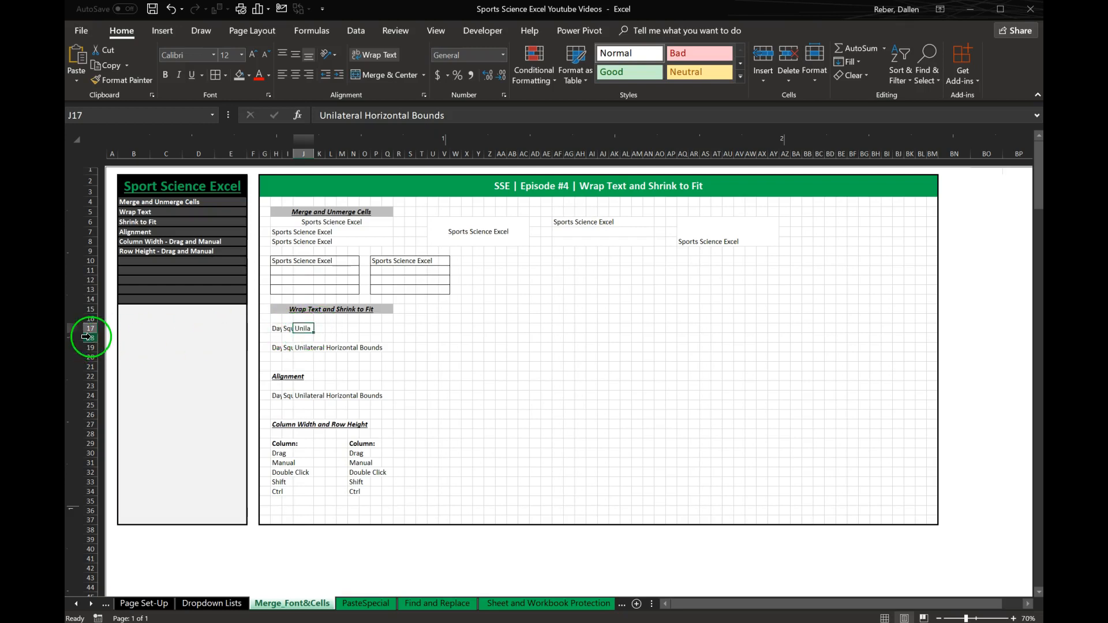
Step: Increase the height of row 17 and widen column J to give the wrapped text in J17 more room
{"action": "left_click_drag", "start_coordinate": [91, 334], "coordinate": [90, 344]}
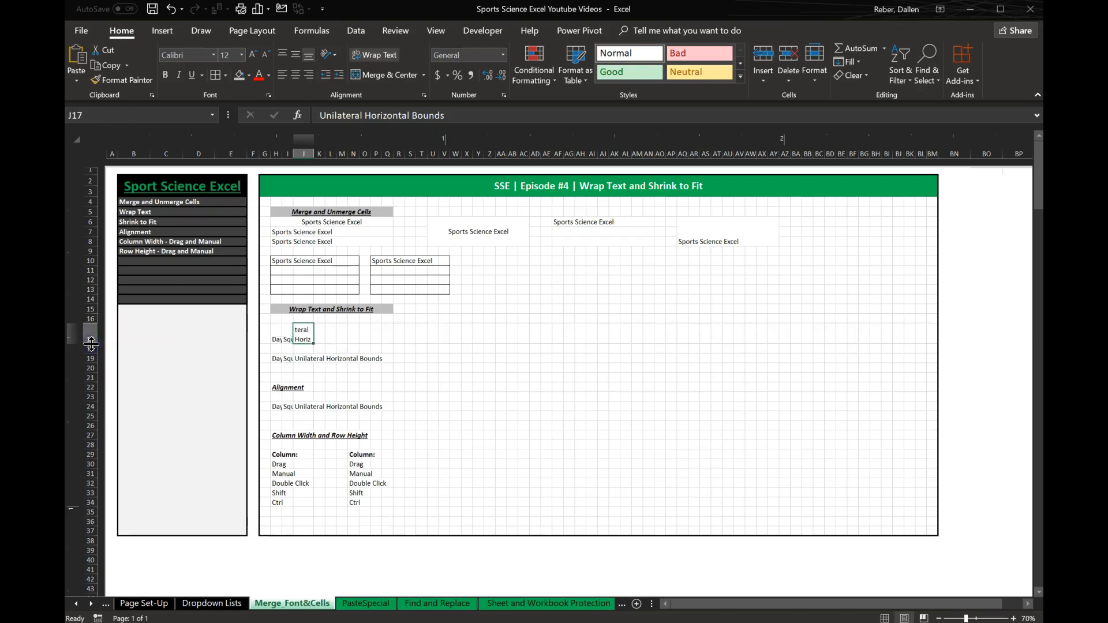
{"action": "left_click", "coordinate": [304, 154]}
{"action": "left_click_drag", "start_coordinate": [315, 157], "coordinate": [330, 158]}
{"action": "left_click", "coordinate": [309, 332]}
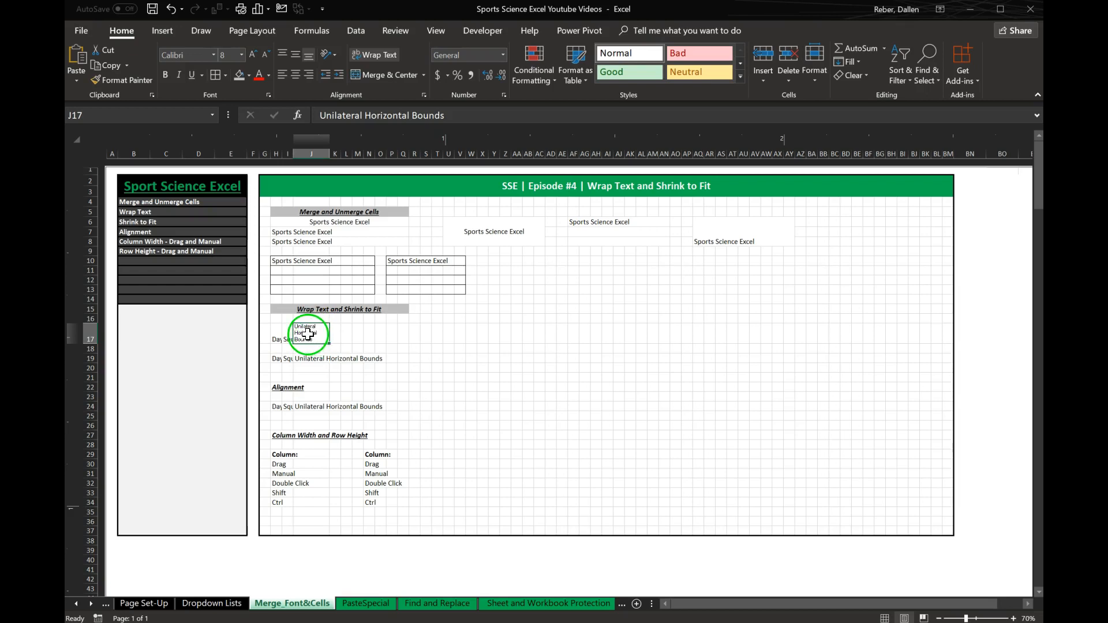
Step: Adjust column J's width until the wrapped text in J17 breaks onto two lines
{"action": "left_click_drag", "start_coordinate": [328, 150], "coordinate": [413, 150]}
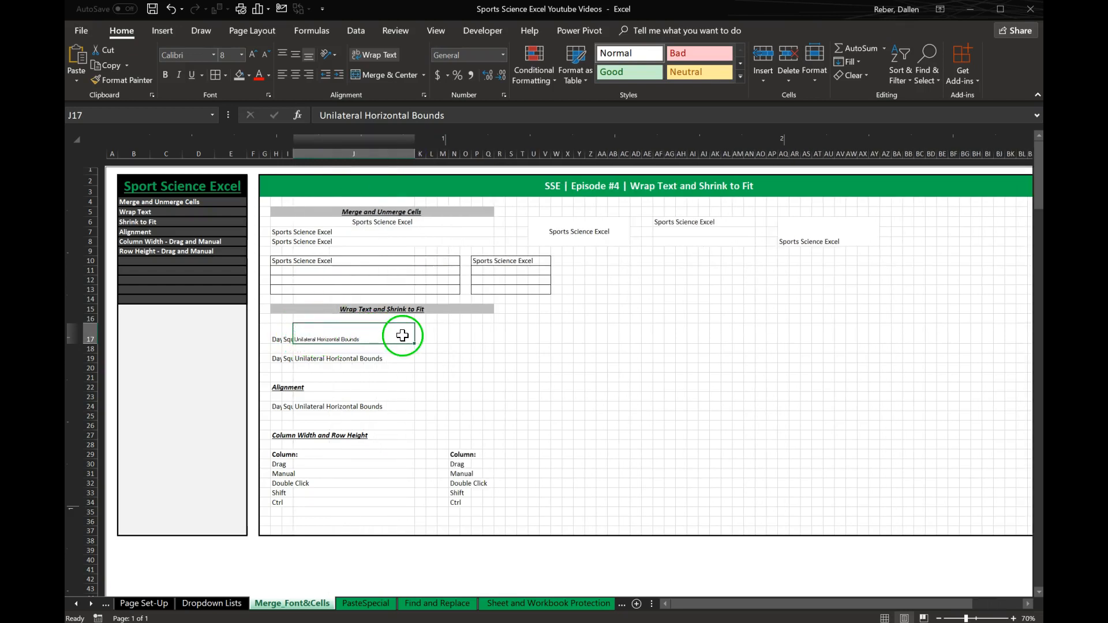
{"action": "left_click_drag", "start_coordinate": [414, 153], "coordinate": [339, 154]}
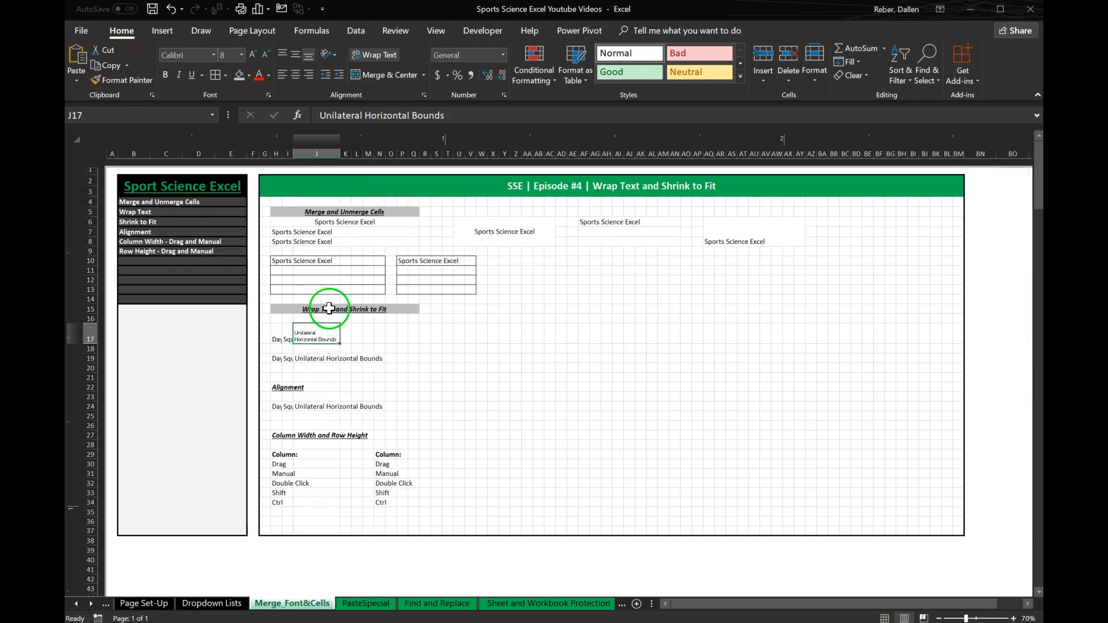
{"action": "left_click", "coordinate": [325, 336]}
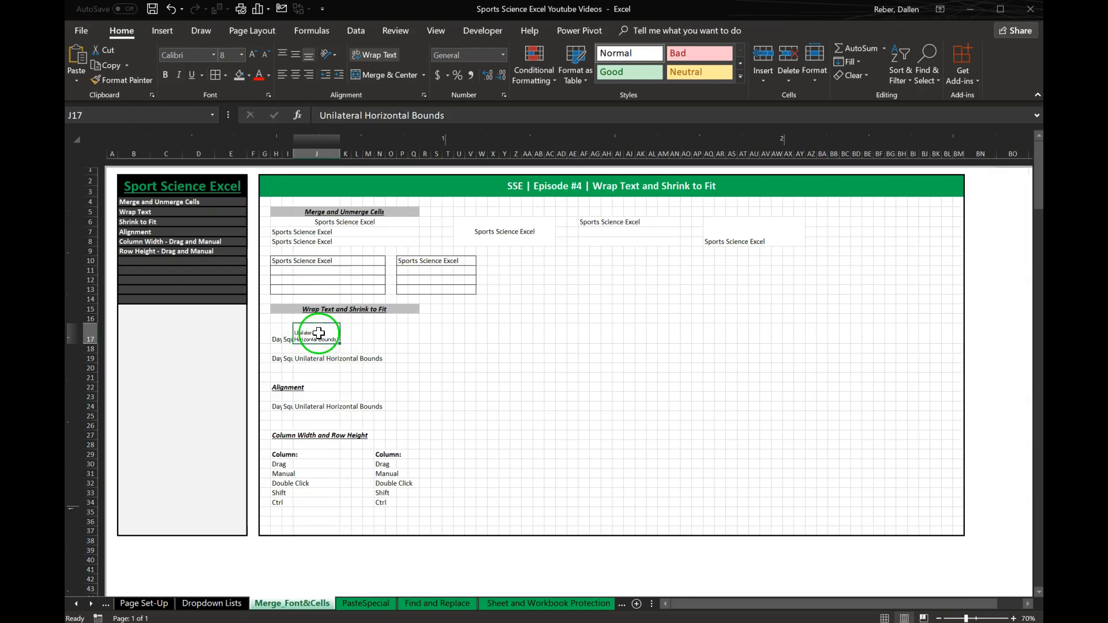
Step: Widen column K to several times its width and turn on text wrapping for cell K17
{"action": "left_click", "coordinate": [347, 341]}
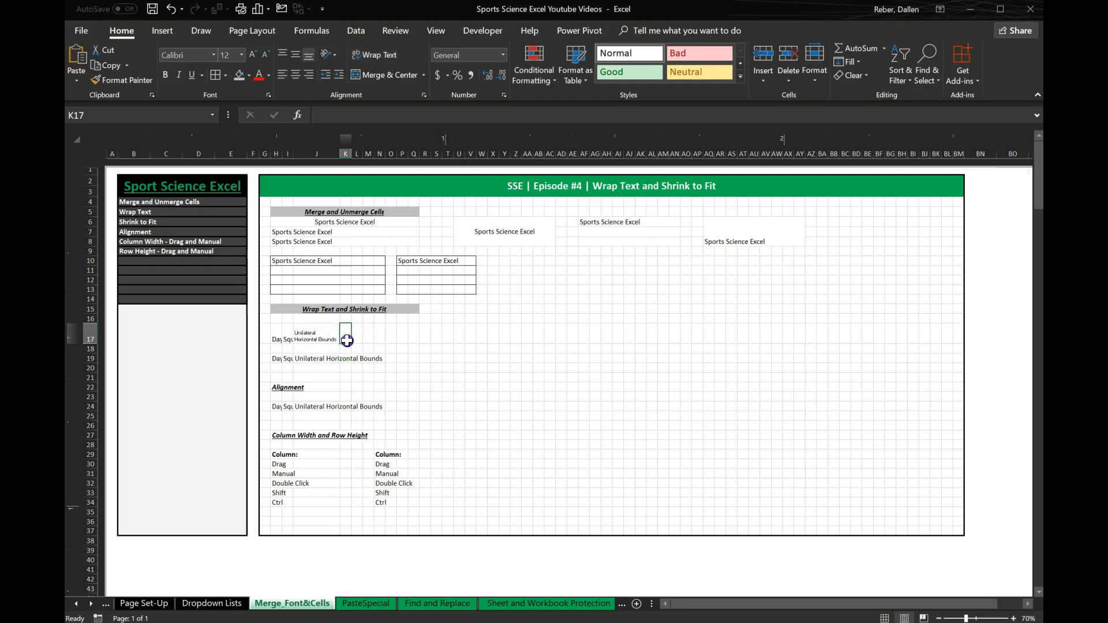
{"action": "left_click", "coordinate": [346, 151]}
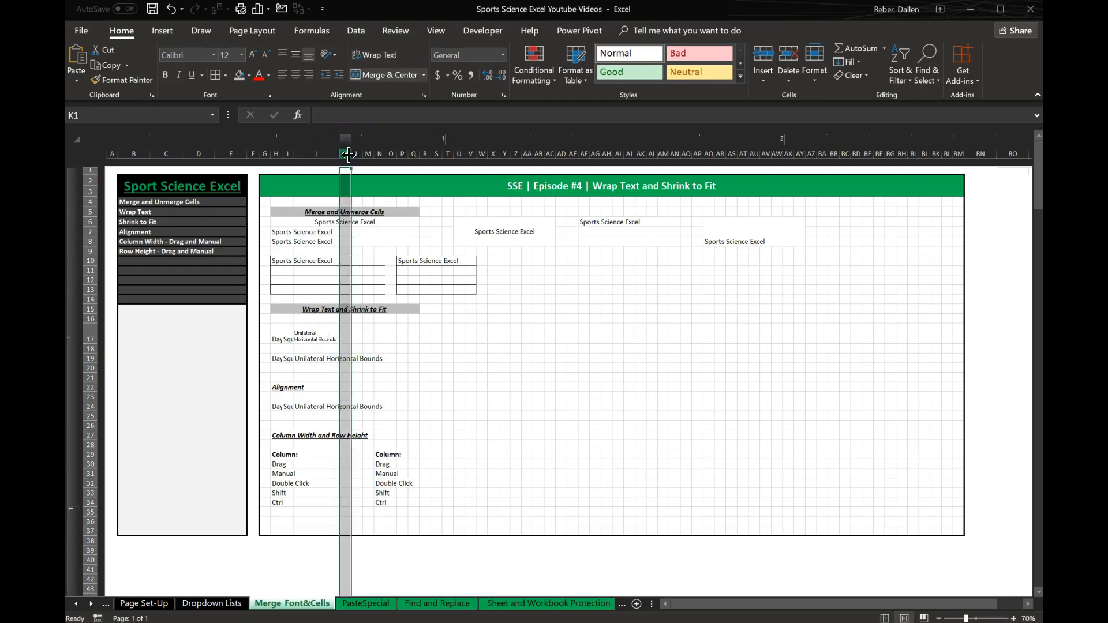
{"action": "left_click_drag", "start_coordinate": [349, 153], "coordinate": [400, 154]}
{"action": "left_click", "coordinate": [368, 335]}
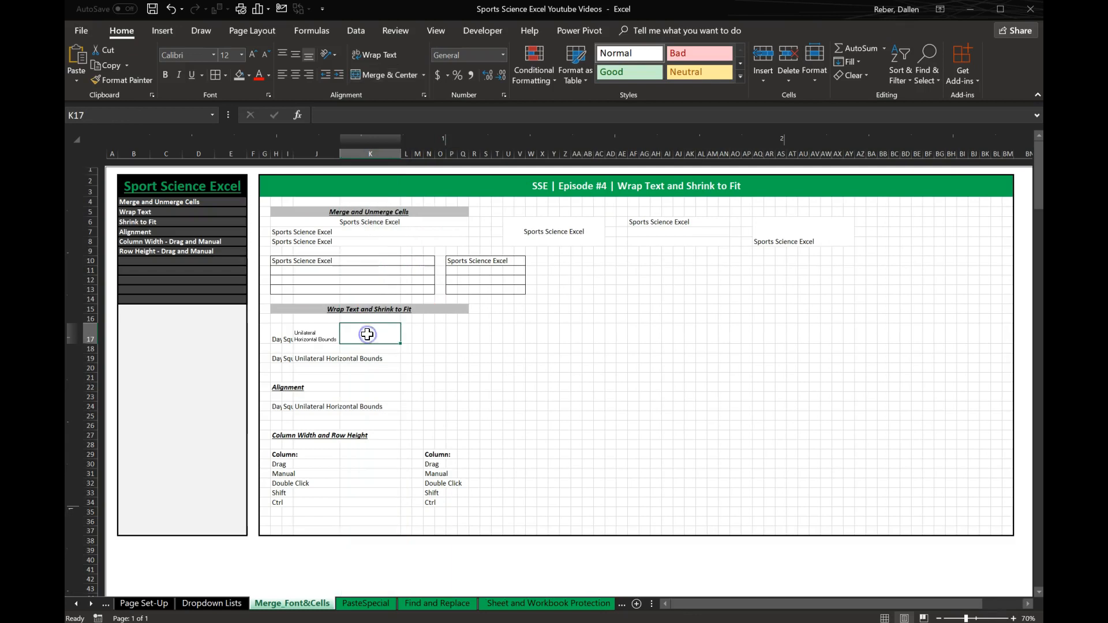
{"action": "left_click", "coordinate": [375, 53]}
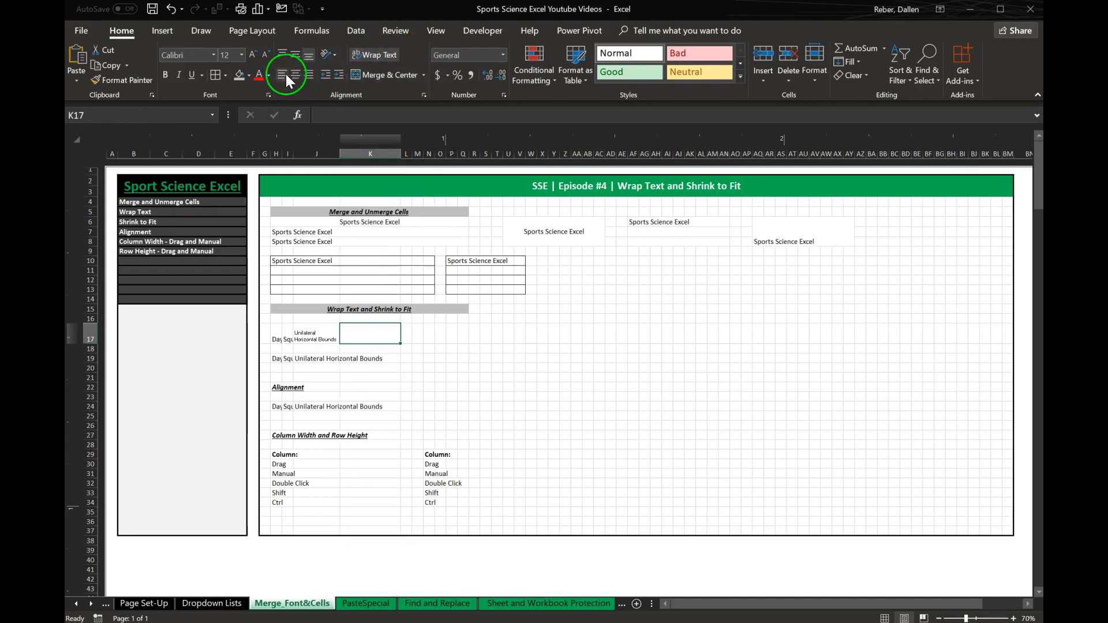
Step: Align cell K17 to the top and enter "Hey coach today everything went well" in it
{"action": "left_click", "coordinate": [282, 55]}
{"action": "double_click", "coordinate": [356, 337]}
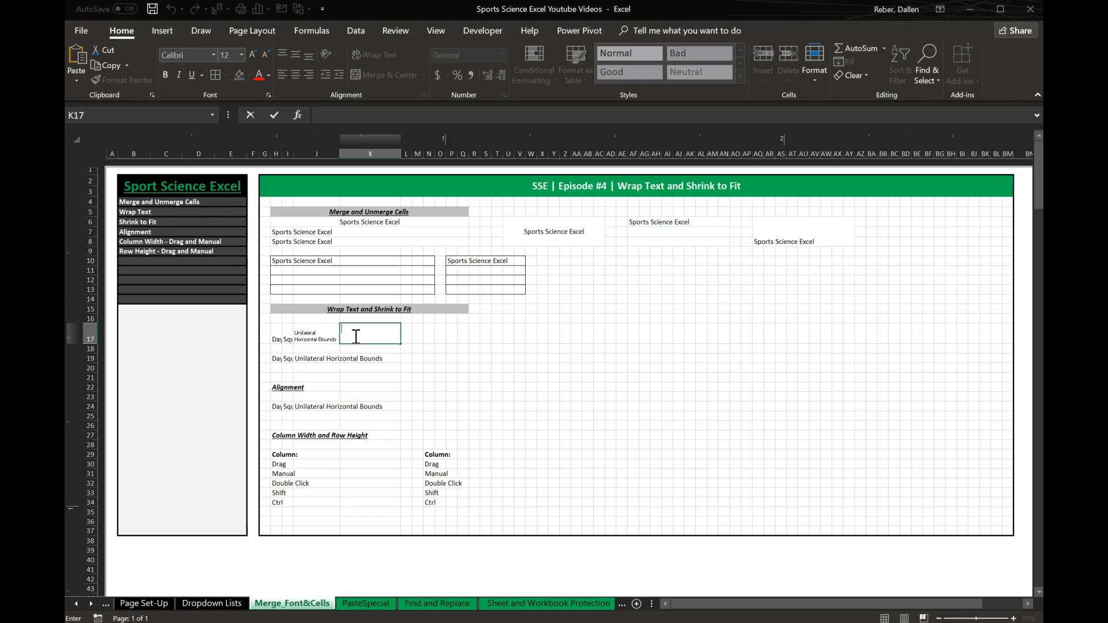
{"action": "type", "text": "Hey coach today everything went"}
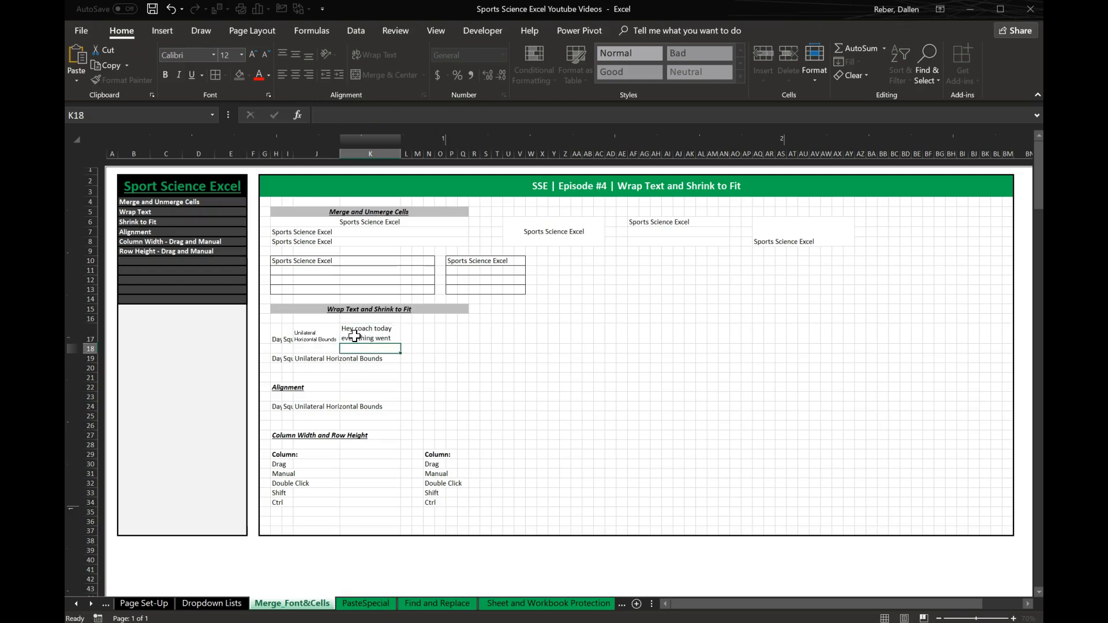
{"action": "key", "text": "ctrl+Return"}
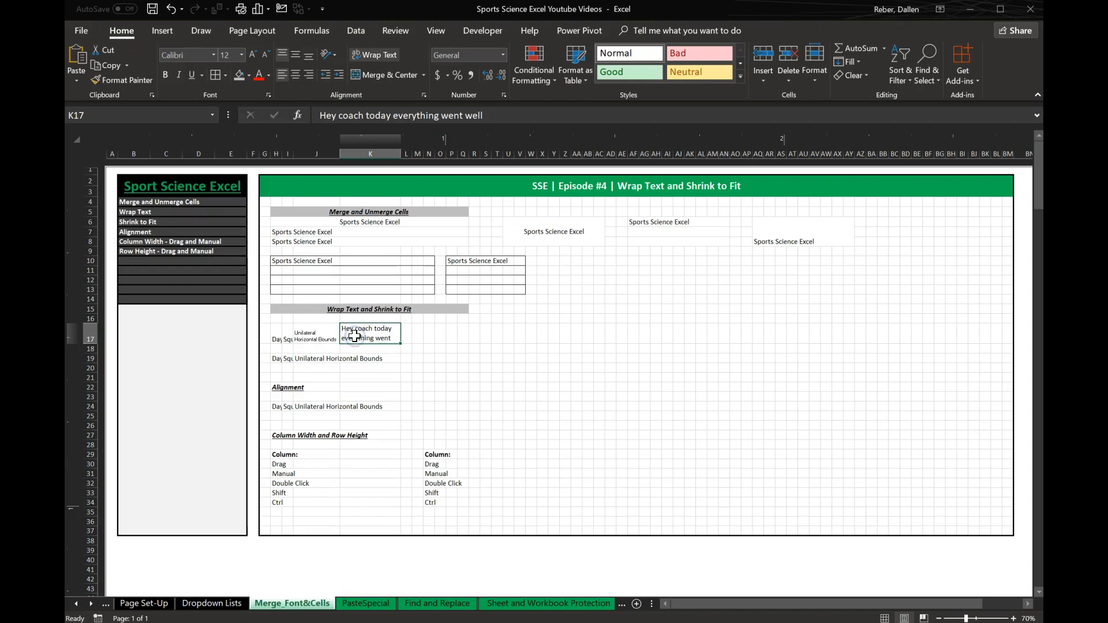
Step: Reduce the font size of cell K17 to 10
{"action": "left_click", "coordinate": [267, 55]}
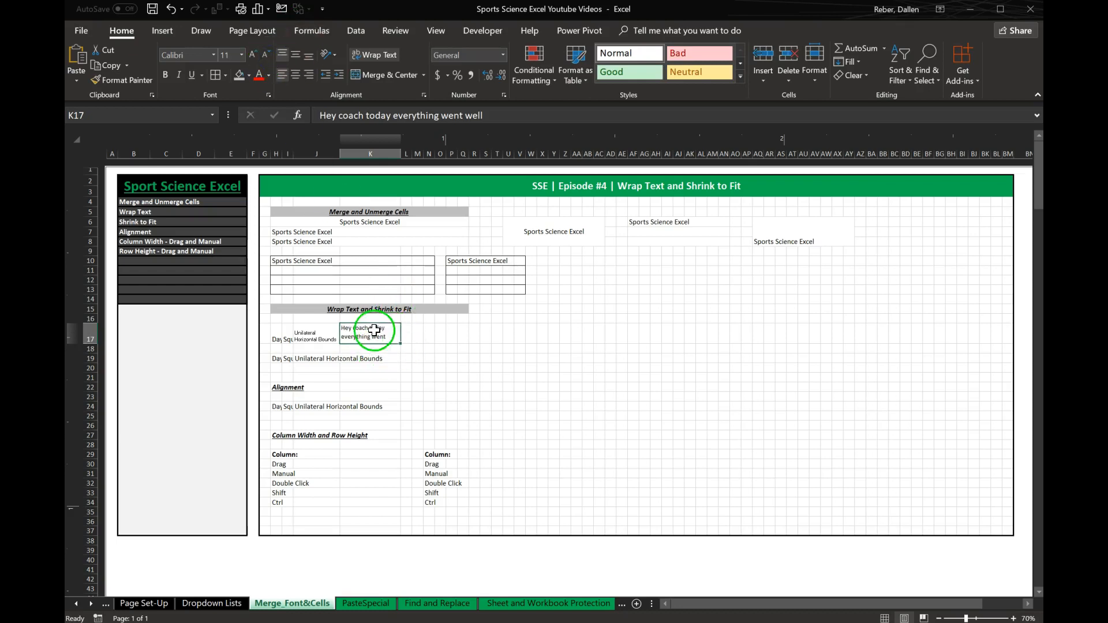
{"action": "left_click", "coordinate": [265, 57]}
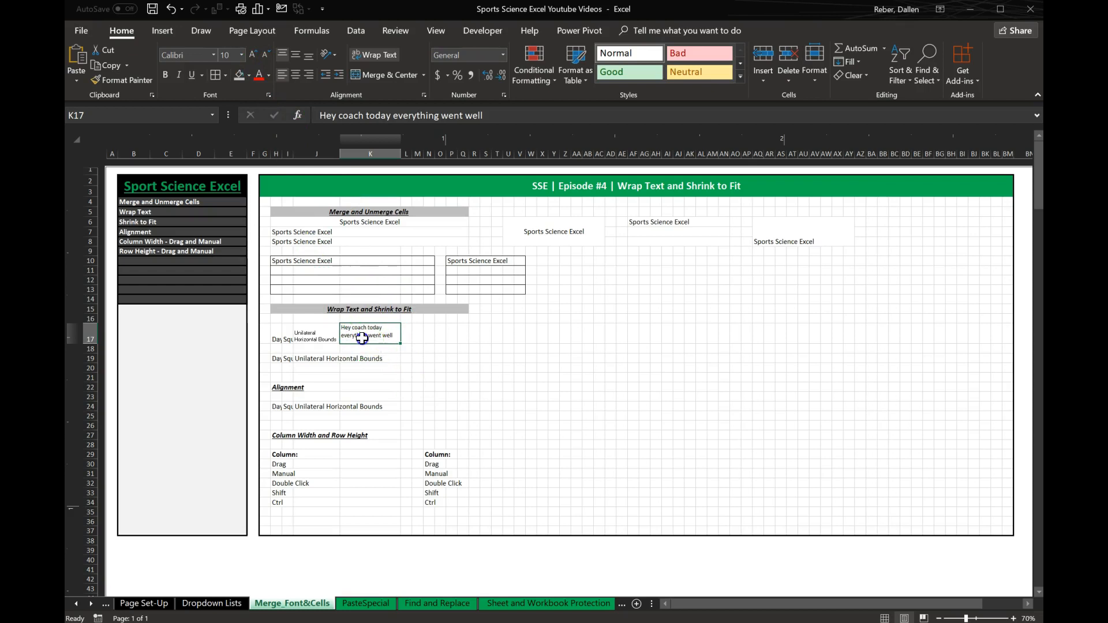
{"action": "left_click", "coordinate": [277, 335]}
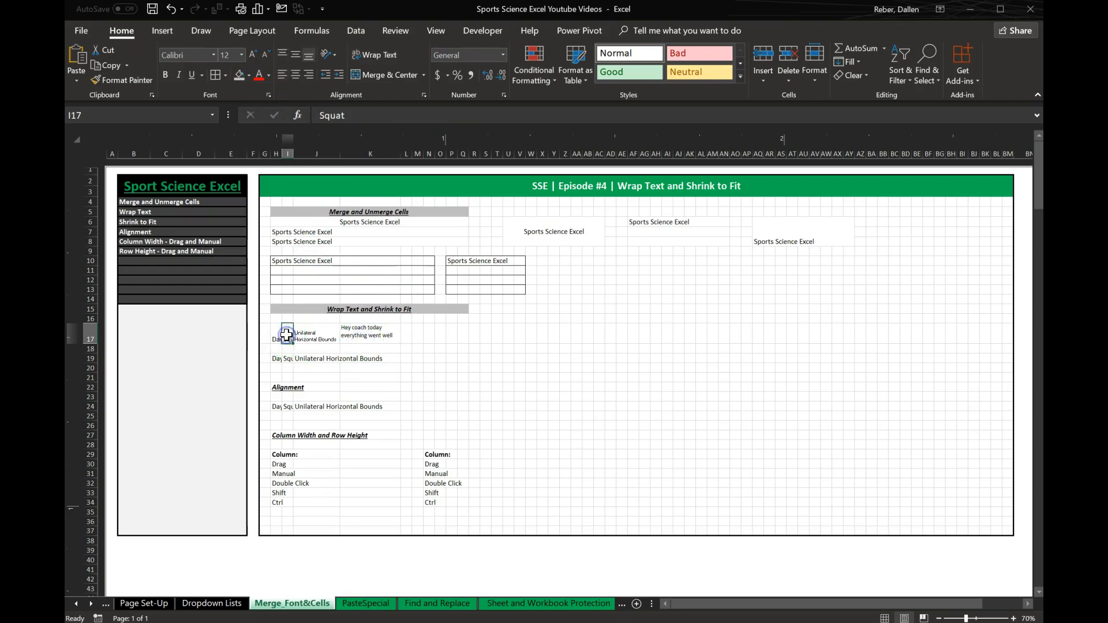
Step: Apply Shrink to fit to cells H19:K19 and check the individual cells in the row
{"action": "left_click", "coordinate": [281, 358]}
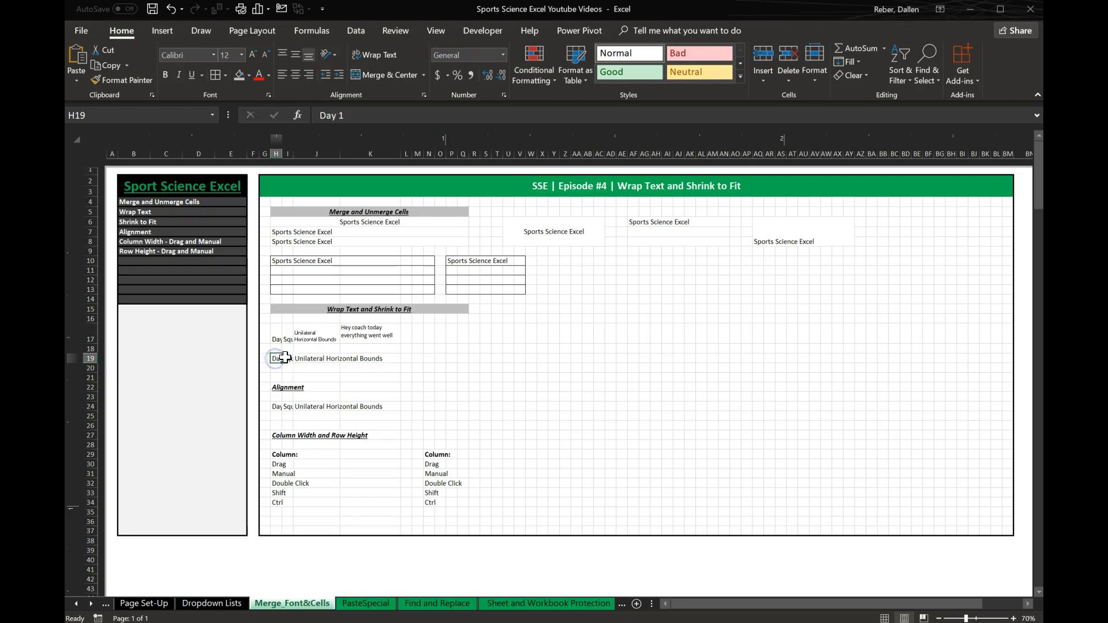
{"action": "left_click_drag", "start_coordinate": [278, 358], "coordinate": [399, 358]}
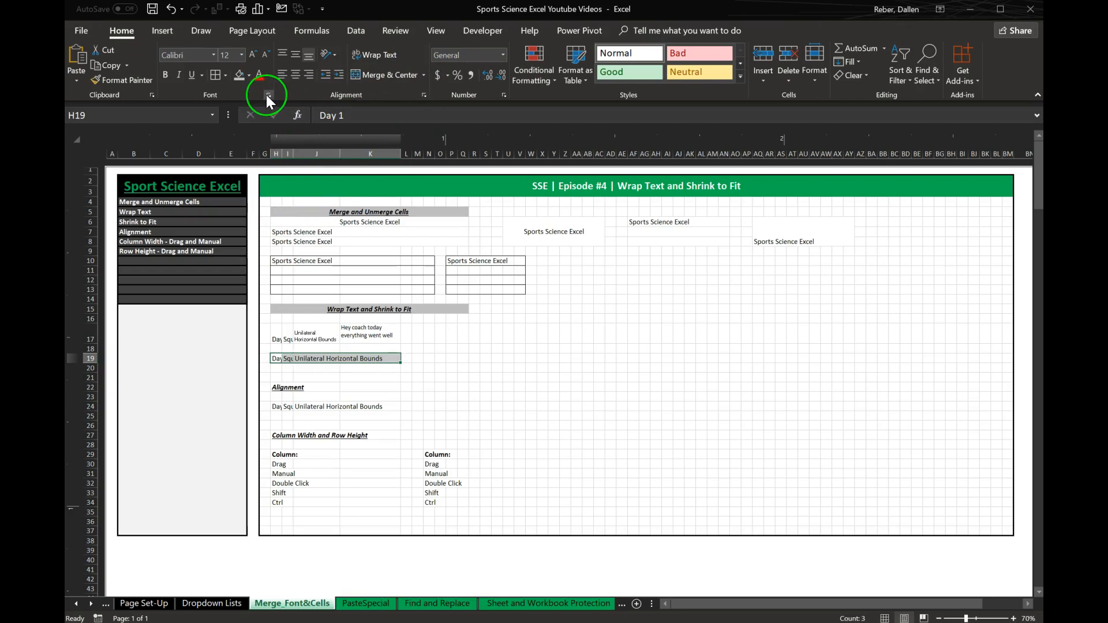
{"action": "left_click", "coordinate": [268, 95]}
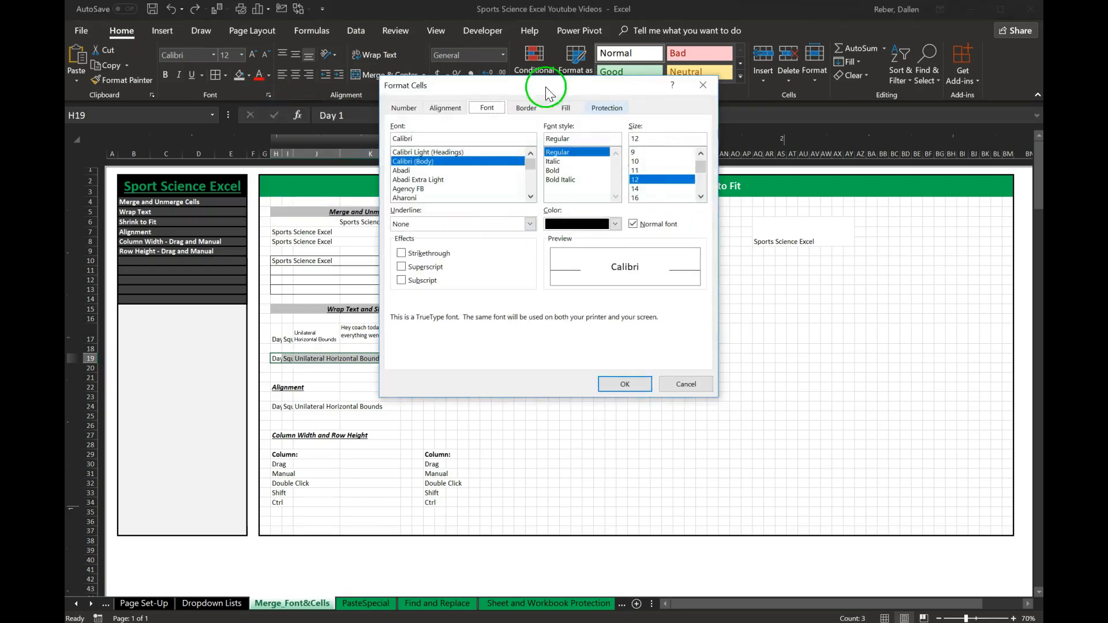
{"action": "left_click", "coordinate": [442, 109]}
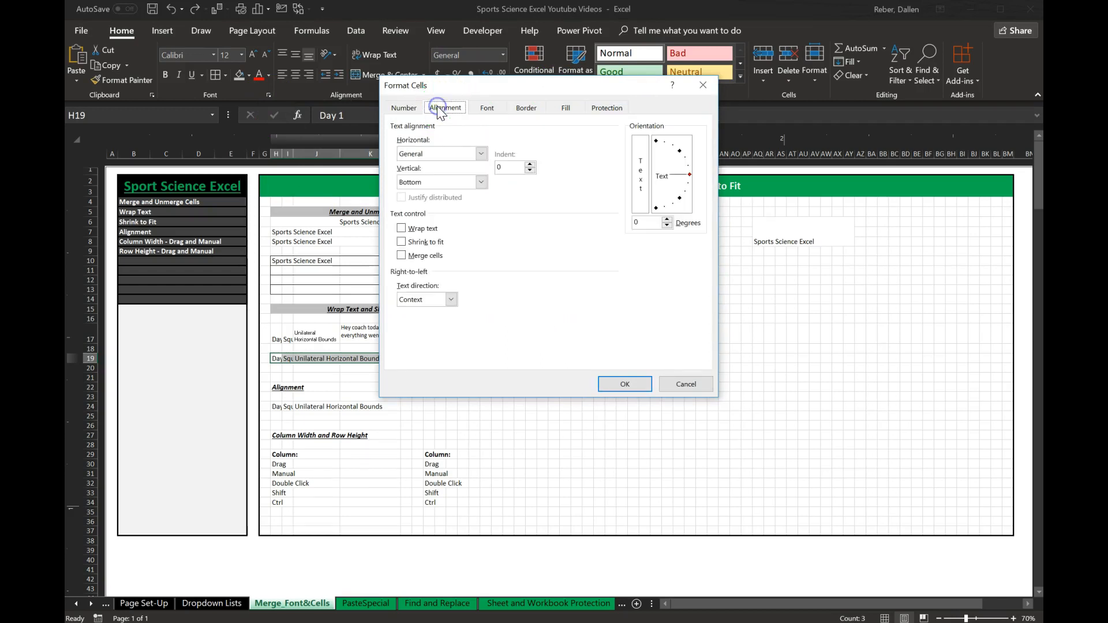
{"action": "left_click", "coordinate": [401, 241]}
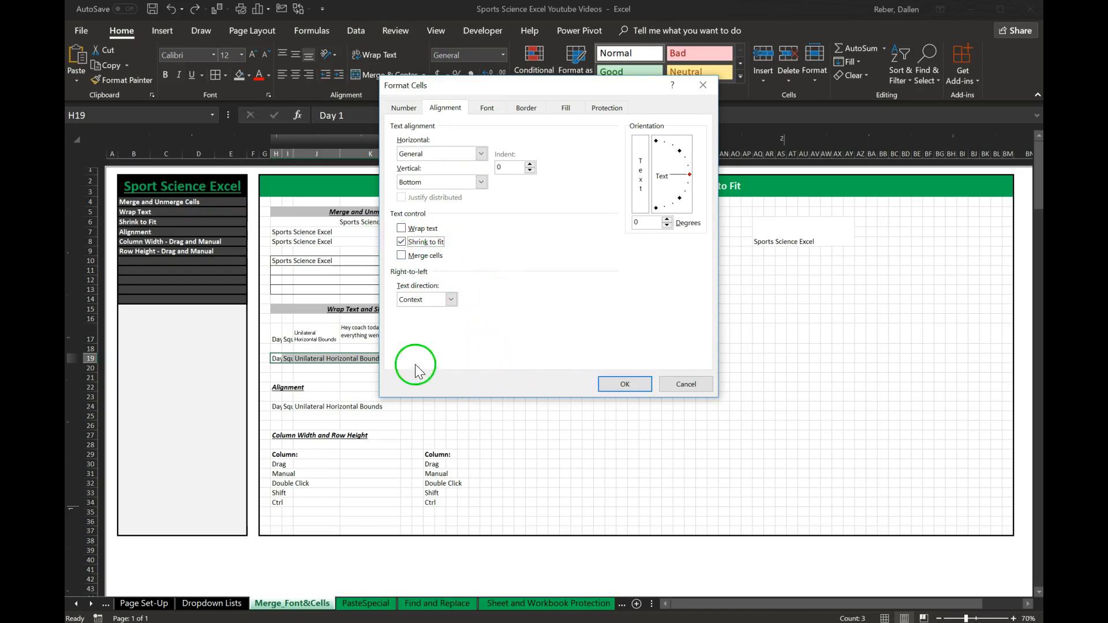
{"action": "left_click", "coordinate": [623, 383]}
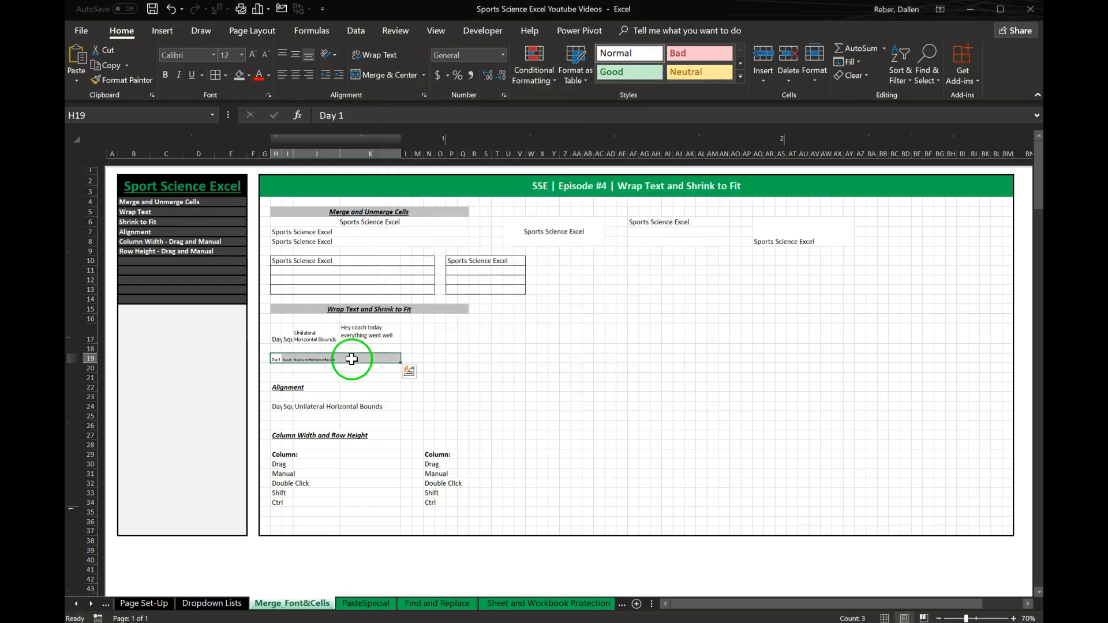
{"action": "left_click", "coordinate": [303, 359]}
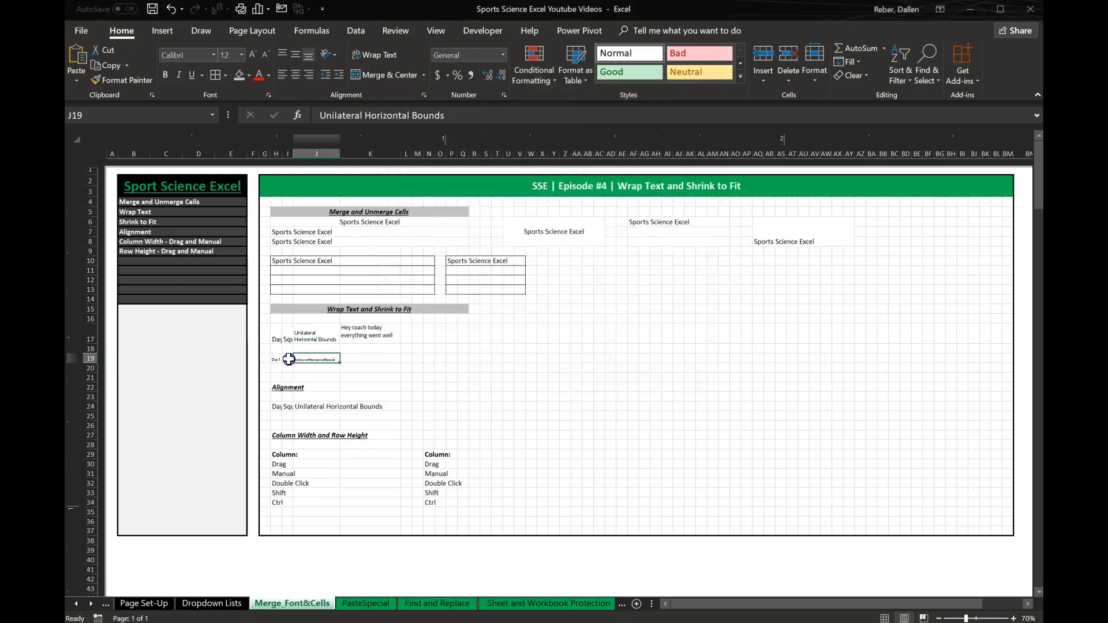
{"action": "left_click", "coordinate": [287, 359]}
{"action": "left_click", "coordinate": [276, 358]}
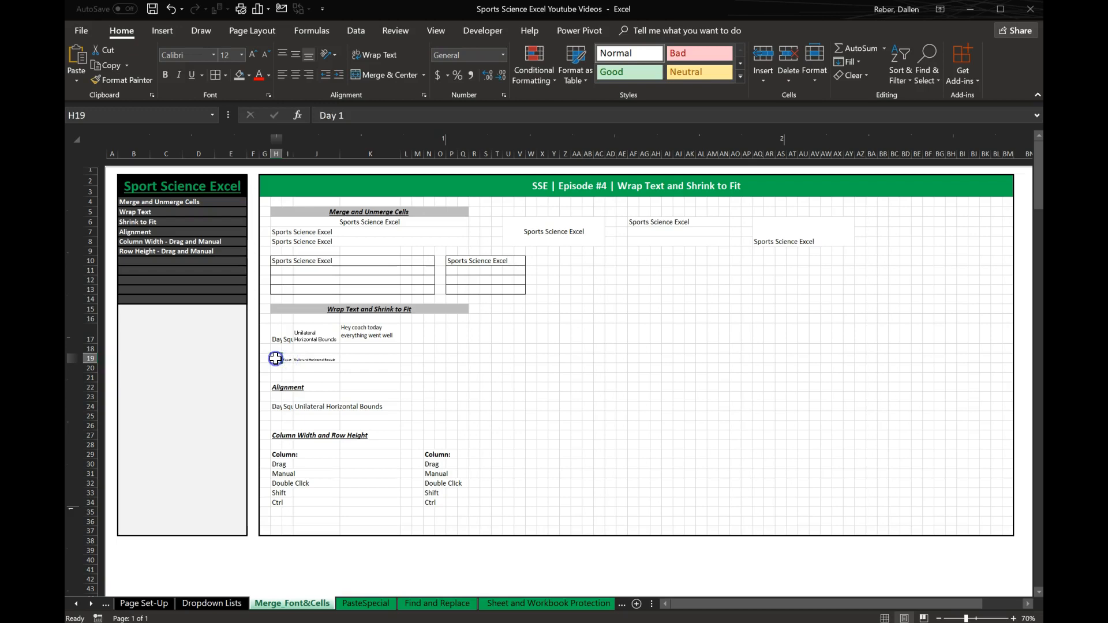
Step: Append extra text beginning with "Monday" to the shrunken text in cell J19
{"action": "double_click", "coordinate": [320, 359]}
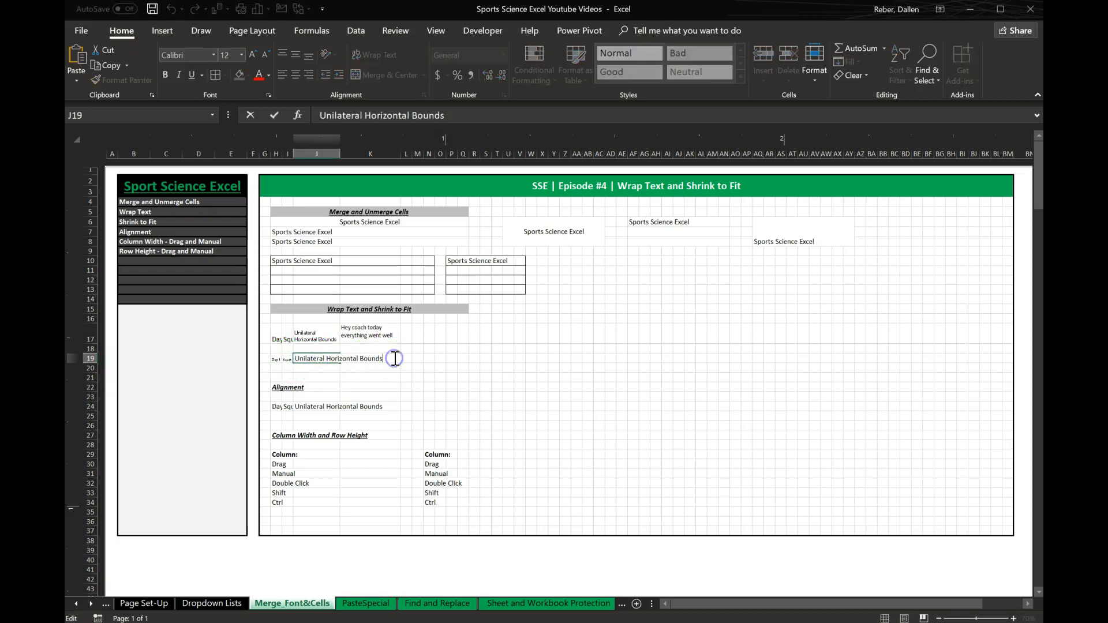
{"action": "type", "text": "WhatMOndayonday"}
{"action": "key", "text": "Return"}
{"action": "left_click", "coordinate": [383, 362]}
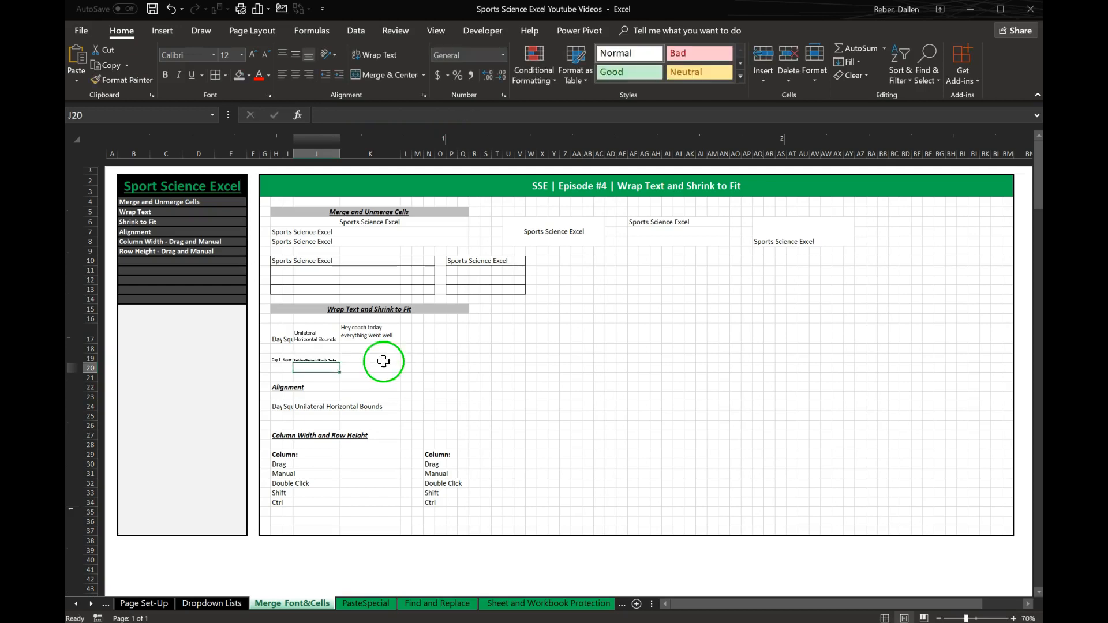
Step: Shorten the text in cell J19 to "Unilateral Horizontal"
{"action": "left_click", "coordinate": [333, 358]}
{"action": "left_click", "coordinate": [498, 115]}
{"action": "key", "text": "BackSpace"}
{"action": "key", "text": "BackSpace"}
{"action": "key", "text": "BackSpace"}
{"action": "key", "text": "BackSpace"}
{"action": "key", "text": "BackSpace"}
{"action": "key", "text": "BackSpace"}
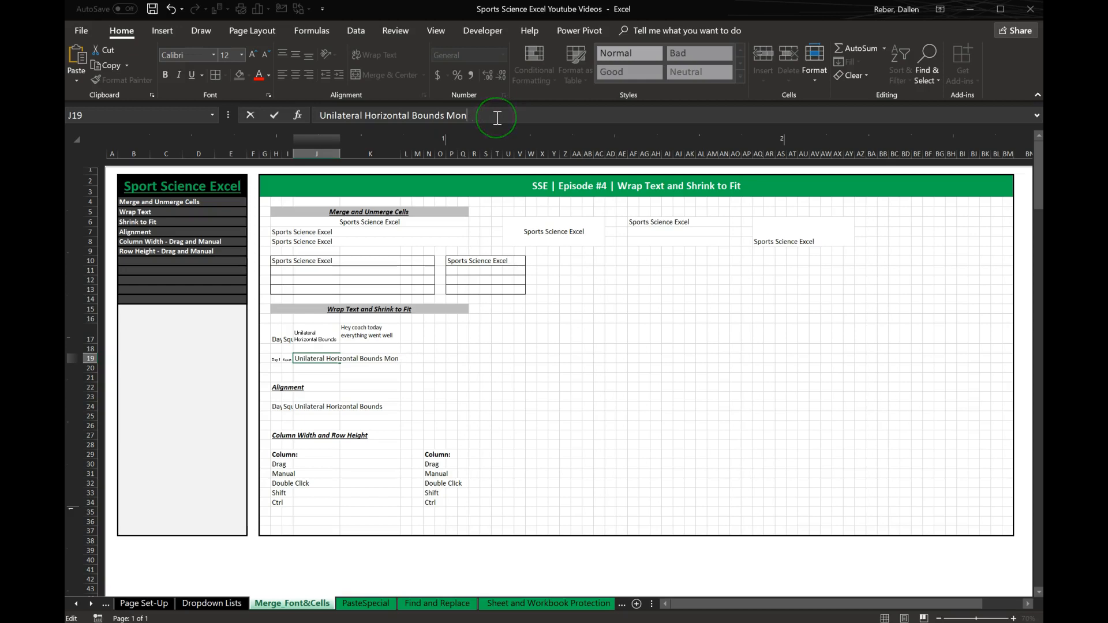
{"action": "key", "text": "BackSpace"}
{"action": "key", "text": "BackSpace"}
{"action": "key", "text": "BackSpace"}
{"action": "key", "text": "BackSpace"}
{"action": "key", "text": "Return"}
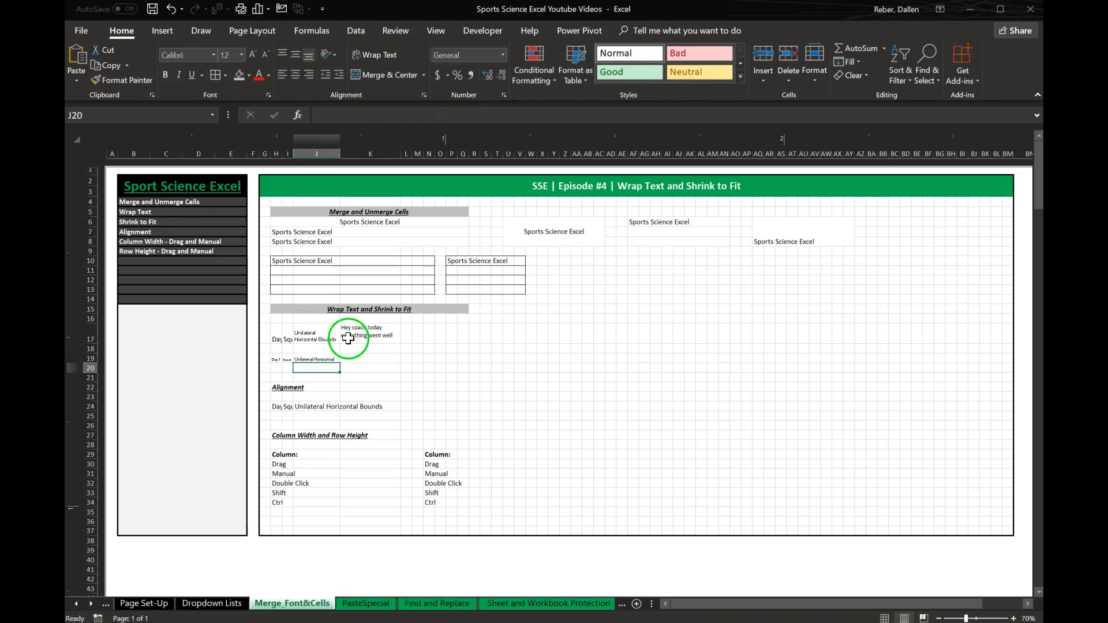
Step: Increase the font size of cell J19 to 16
{"action": "left_click", "coordinate": [316, 358]}
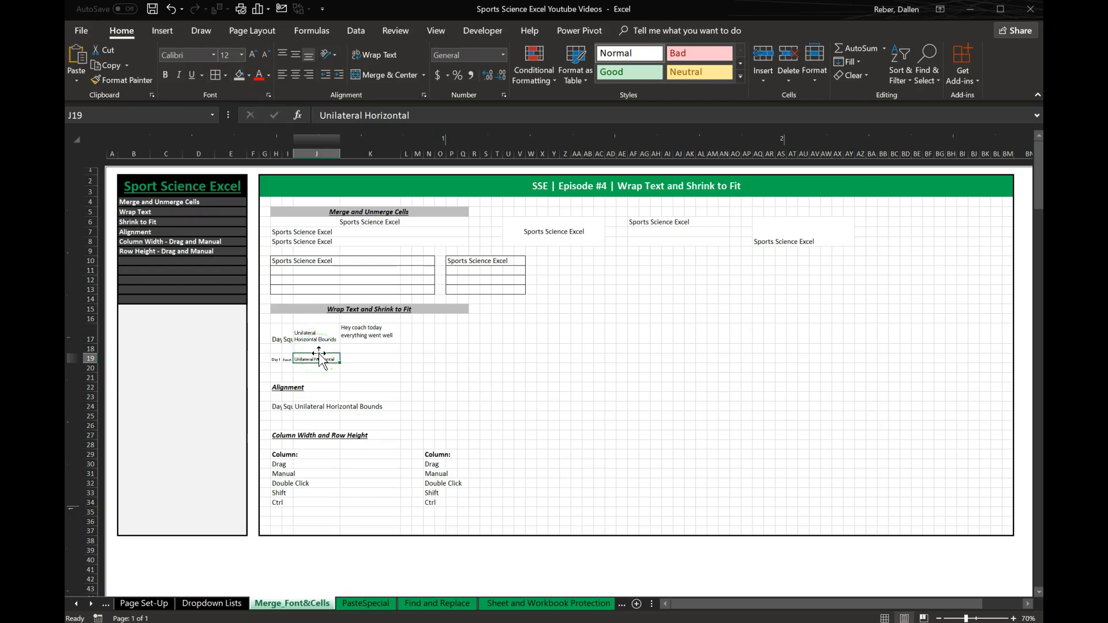
{"action": "left_click", "coordinate": [250, 55]}
{"action": "left_click", "coordinate": [253, 55]}
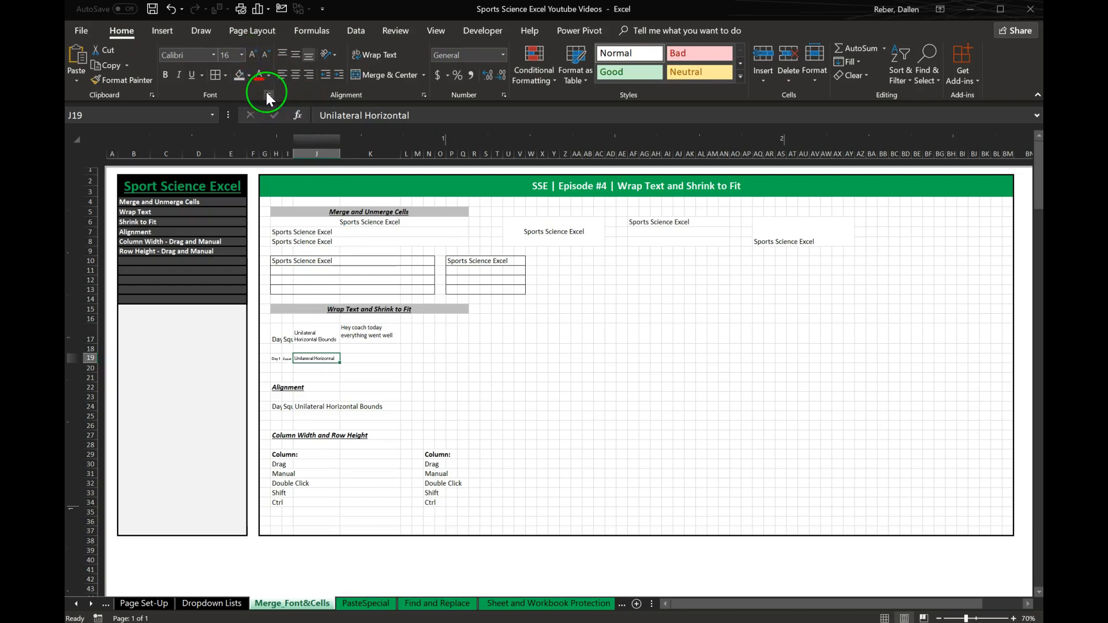
Step: Turn off Shrink to fit for cell J19, then try font size 18 and return it to 16
{"action": "left_click", "coordinate": [268, 95]}
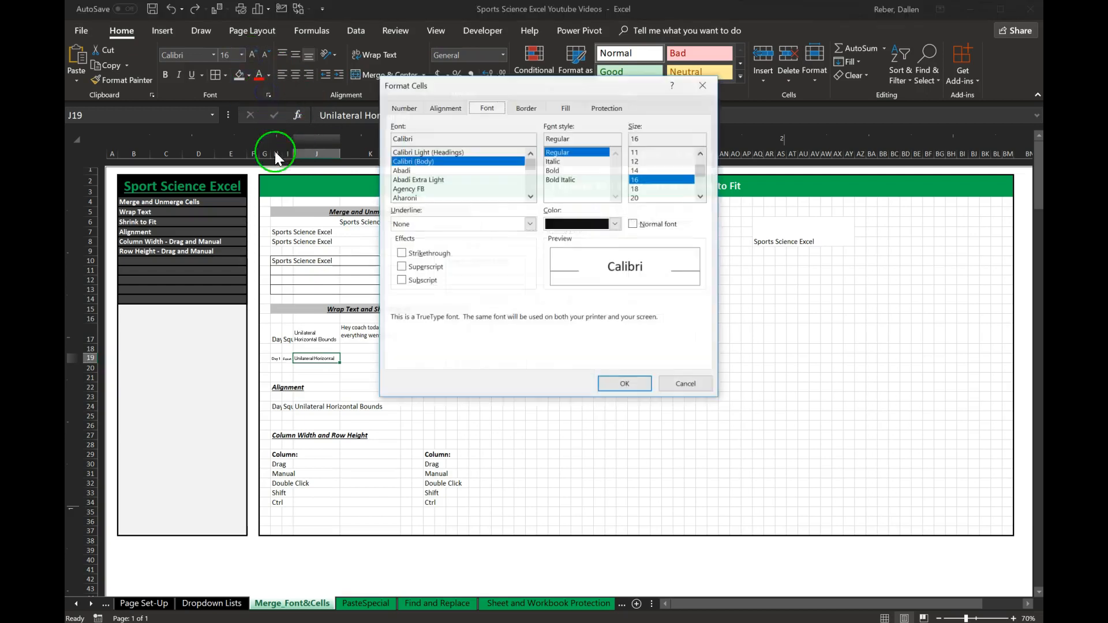
{"action": "left_click", "coordinate": [445, 108]}
{"action": "left_click", "coordinate": [401, 242]}
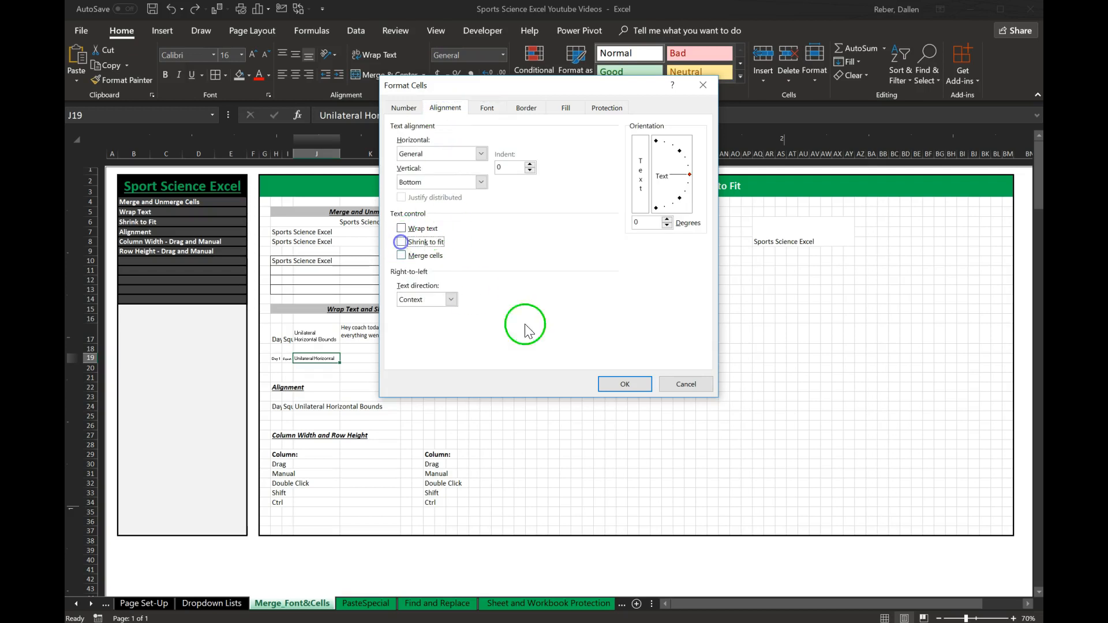
{"action": "left_click", "coordinate": [618, 383]}
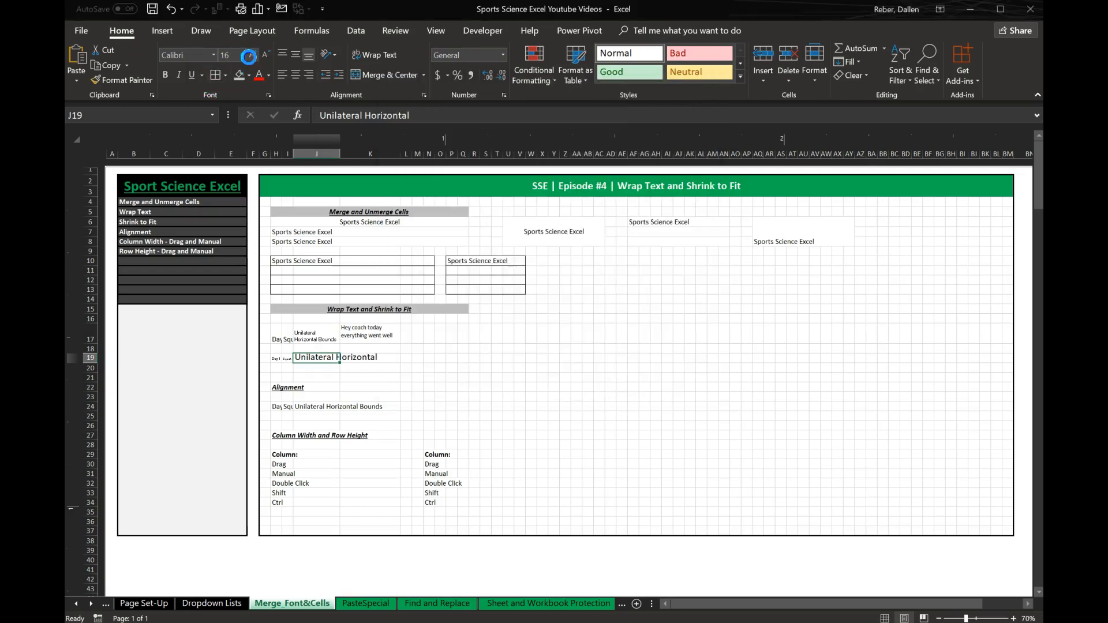
{"action": "left_click", "coordinate": [252, 56]}
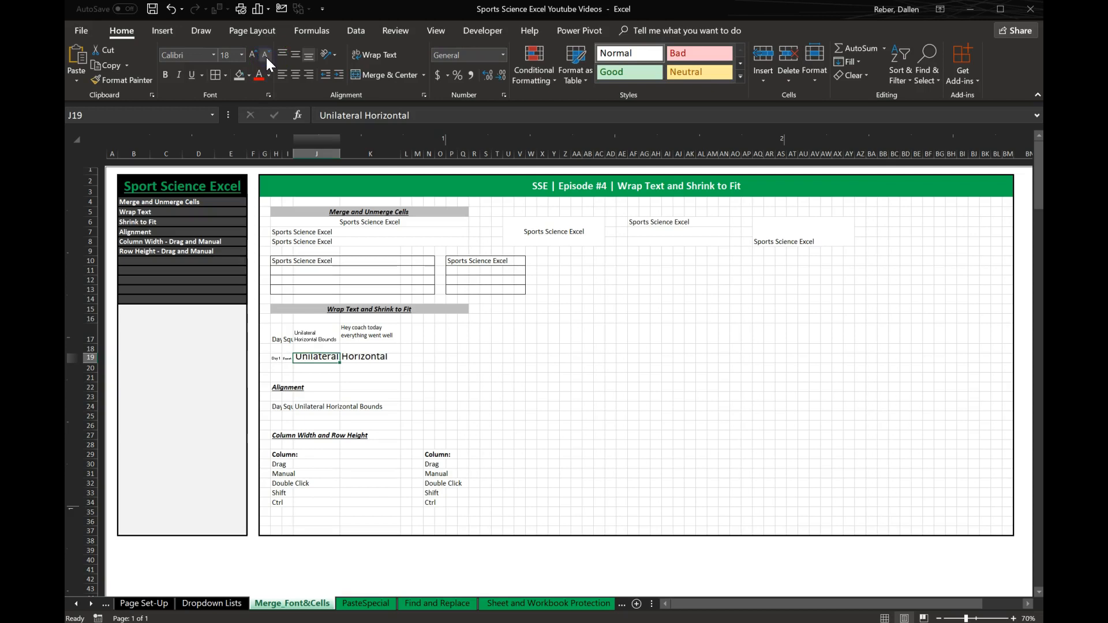
{"action": "left_click", "coordinate": [266, 57]}
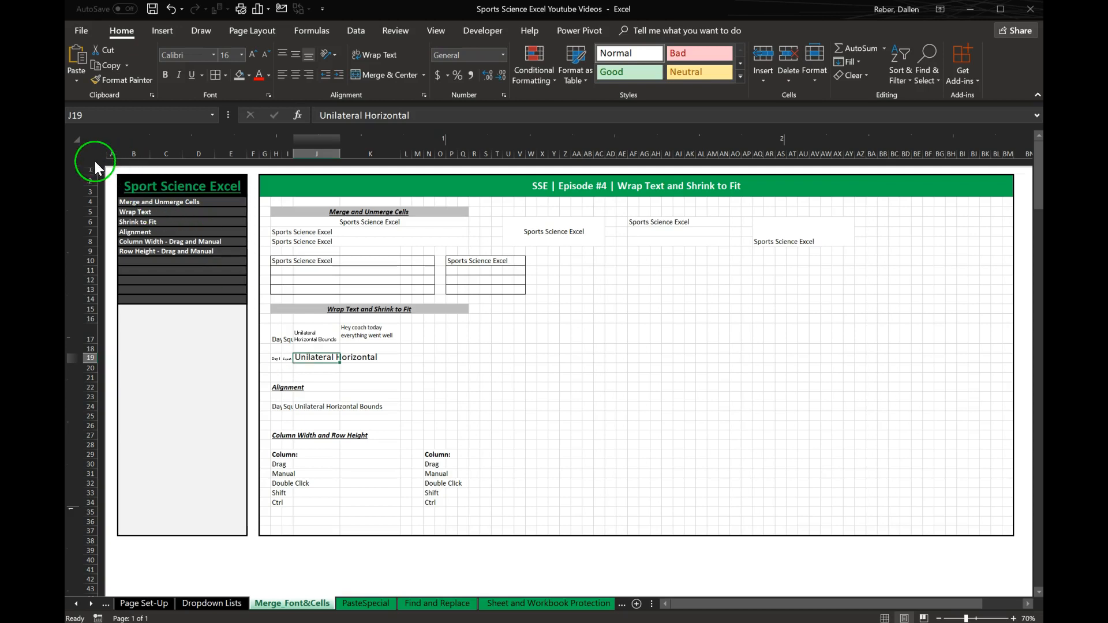
Step: Apply Shrink to fit to the entire sheet, with Wrap text and Merge cells turned off
{"action": "left_click", "coordinate": [78, 143]}
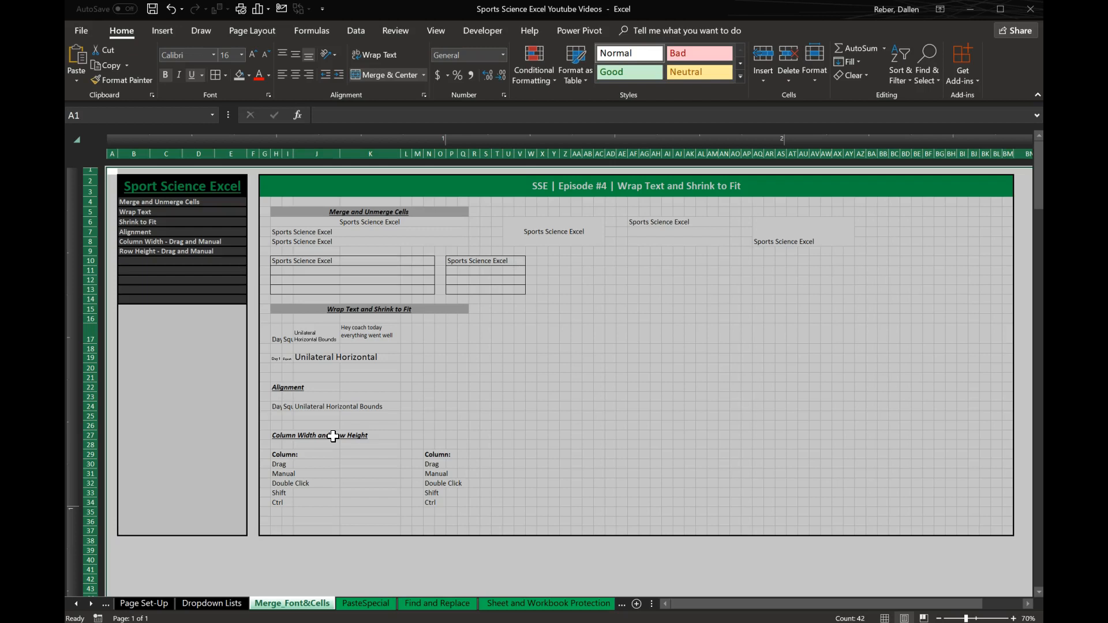
{"action": "left_click", "coordinate": [71, 157]}
{"action": "left_click", "coordinate": [268, 94]}
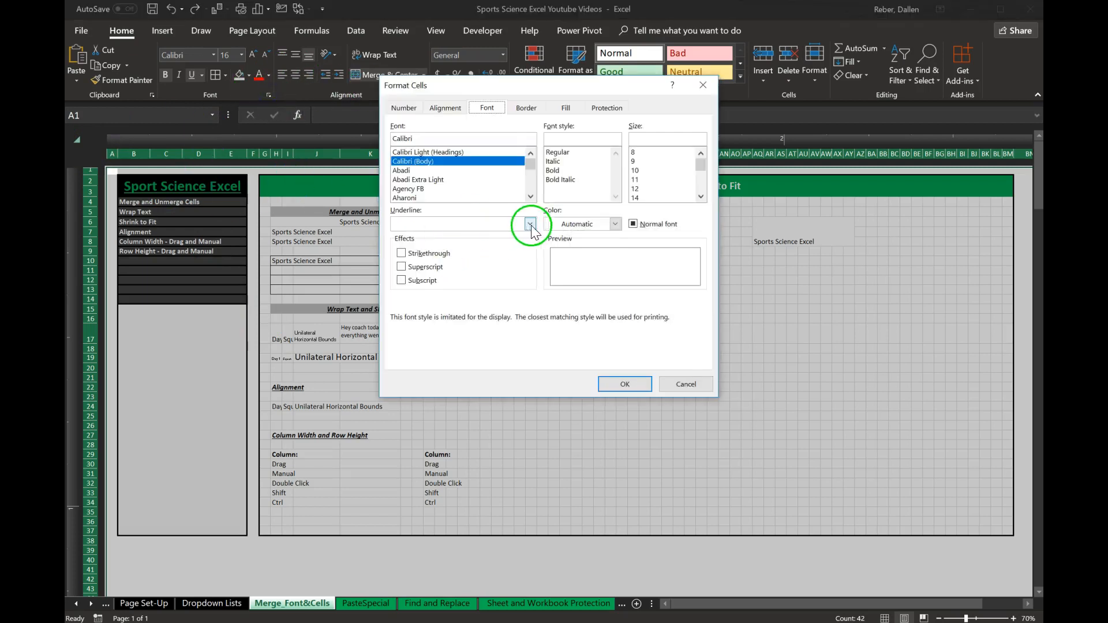
{"action": "left_click", "coordinate": [442, 108]}
{"action": "left_click", "coordinate": [402, 228]}
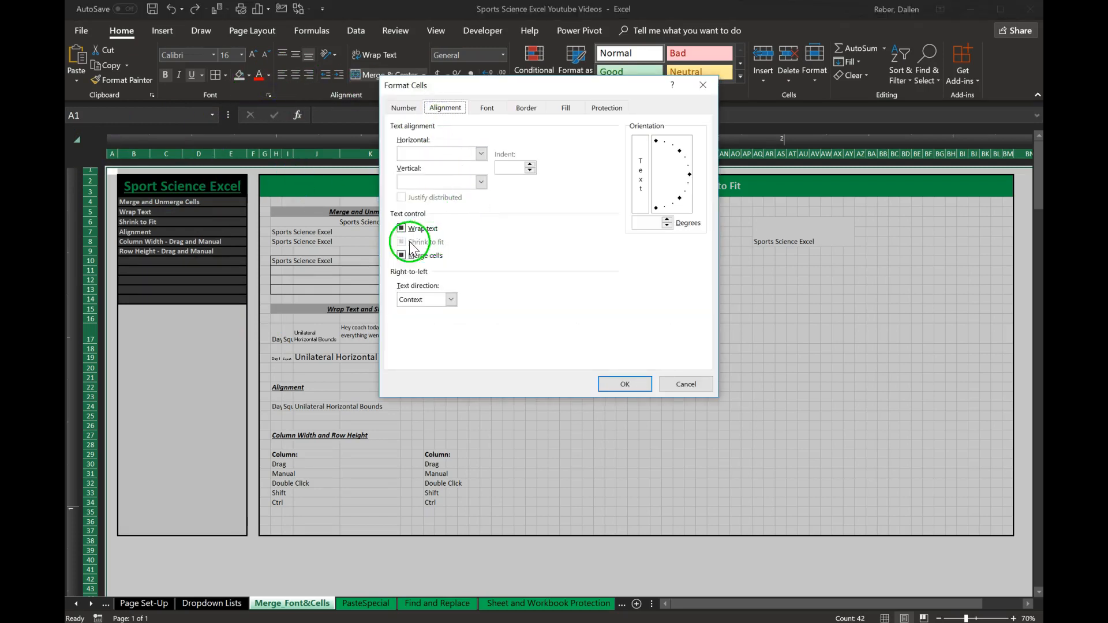
{"action": "left_click", "coordinate": [402, 228]}
{"action": "left_click", "coordinate": [401, 256]}
{"action": "left_click", "coordinate": [401, 242]}
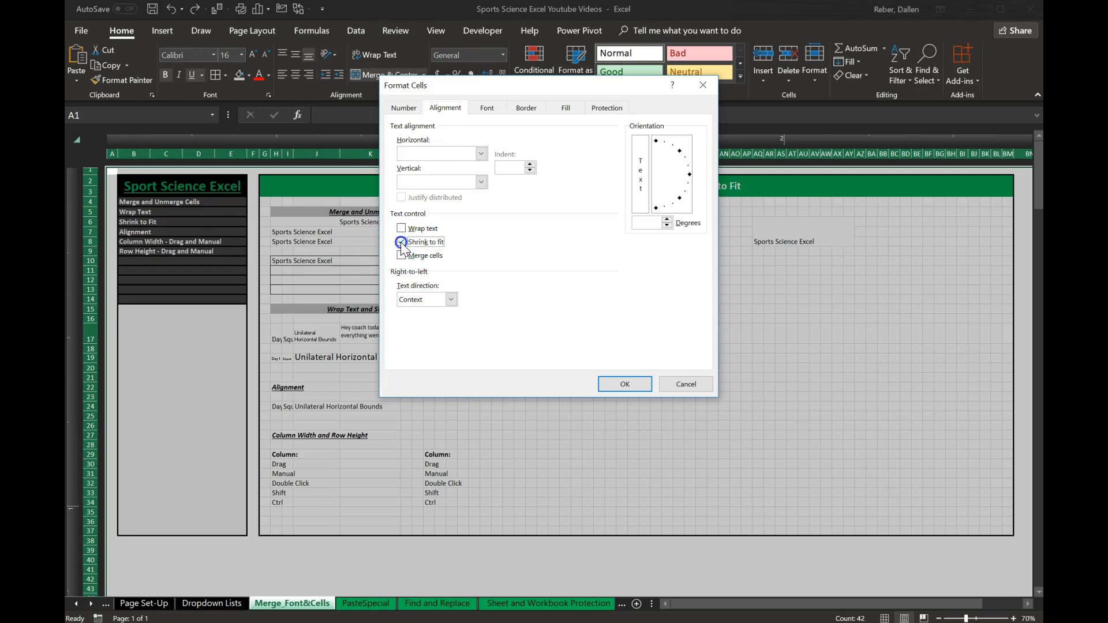
{"action": "left_click", "coordinate": [637, 392]}
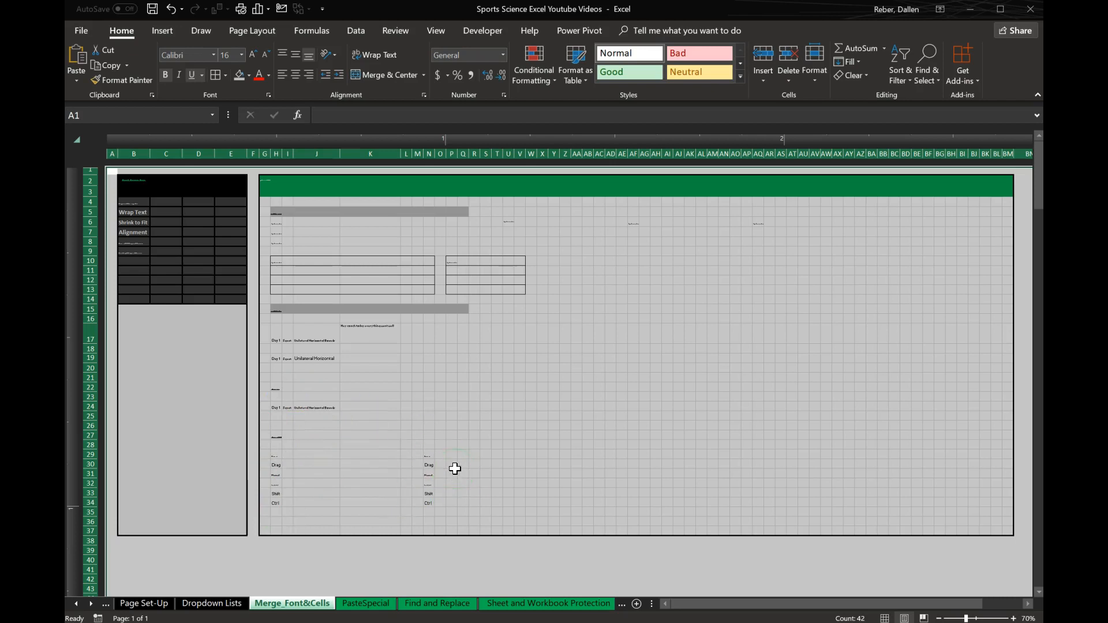
Step: Undo the sheet-wide text control changes and select the "Wrap Text and Shrink to Fit" heading
{"action": "left_click", "coordinate": [318, 455]}
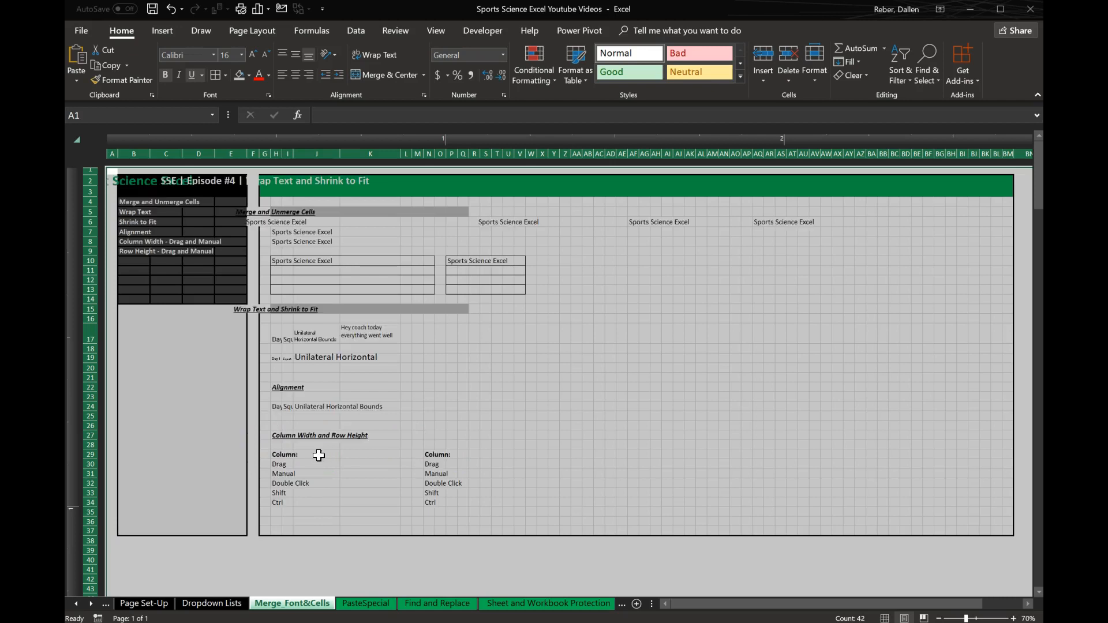
{"action": "left_click", "coordinate": [602, 436]}
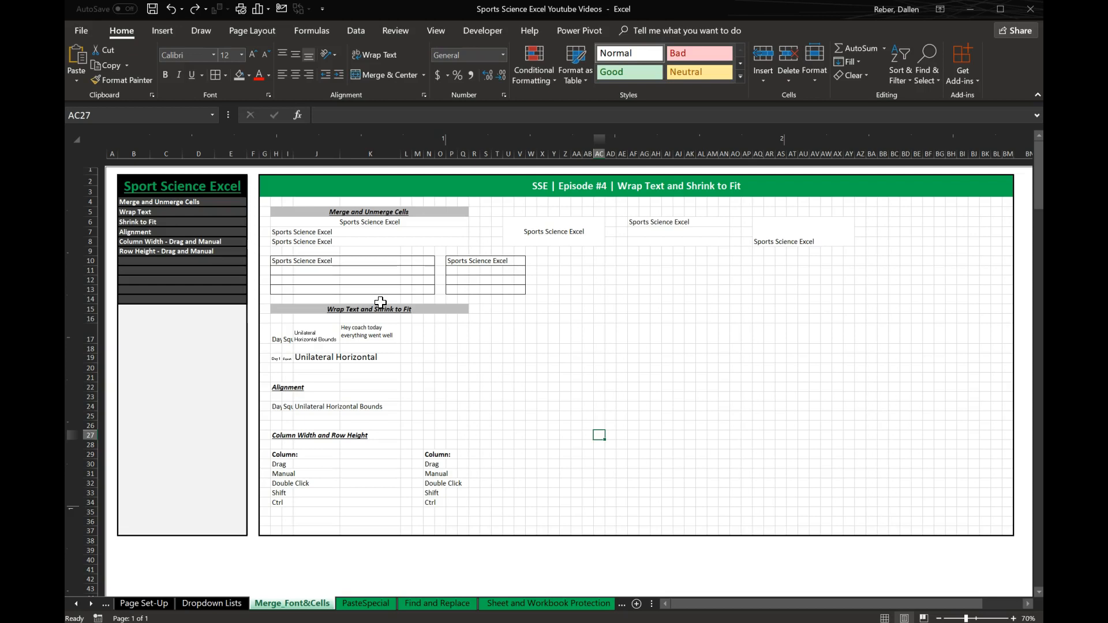
{"action": "left_click", "coordinate": [343, 311]}
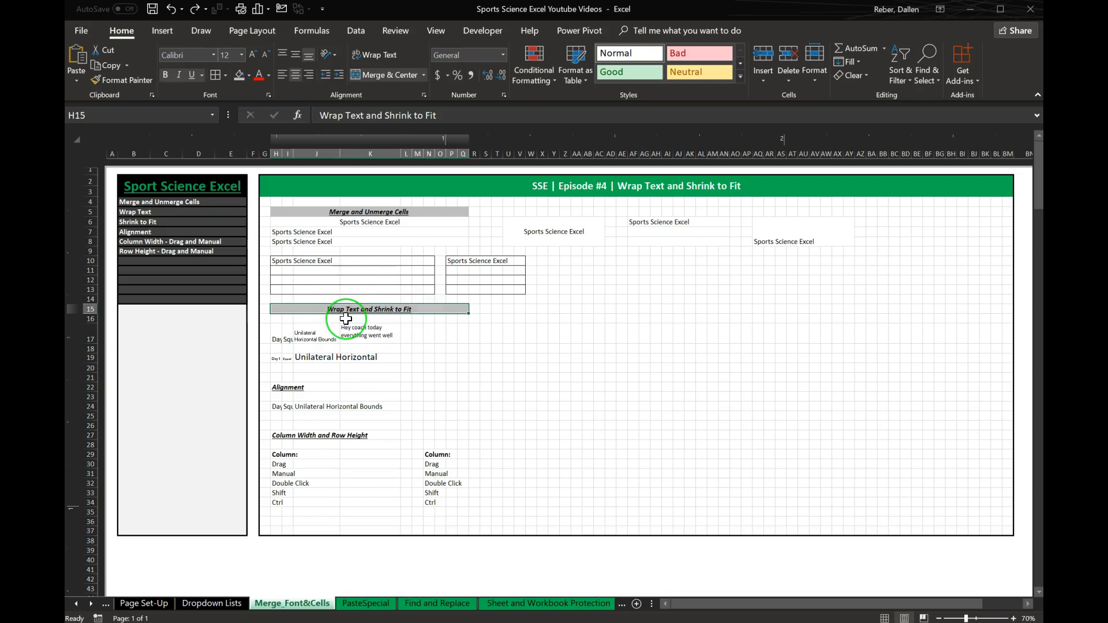